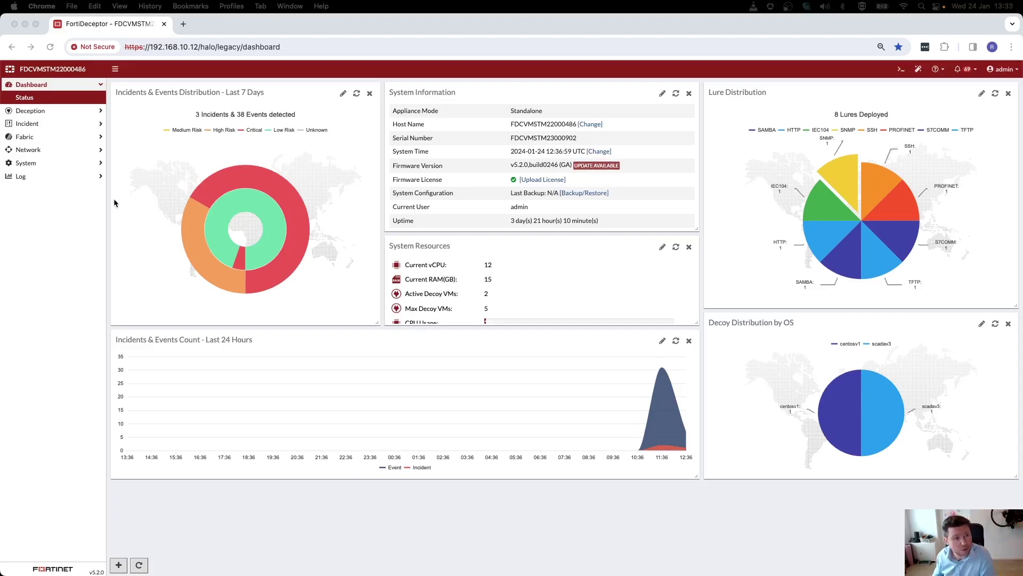
- Open the Deception OS list and review the ERP, Medical, POS, SAP and Scada images and their lures
{"action": "left_click", "coordinate": [31, 111]}
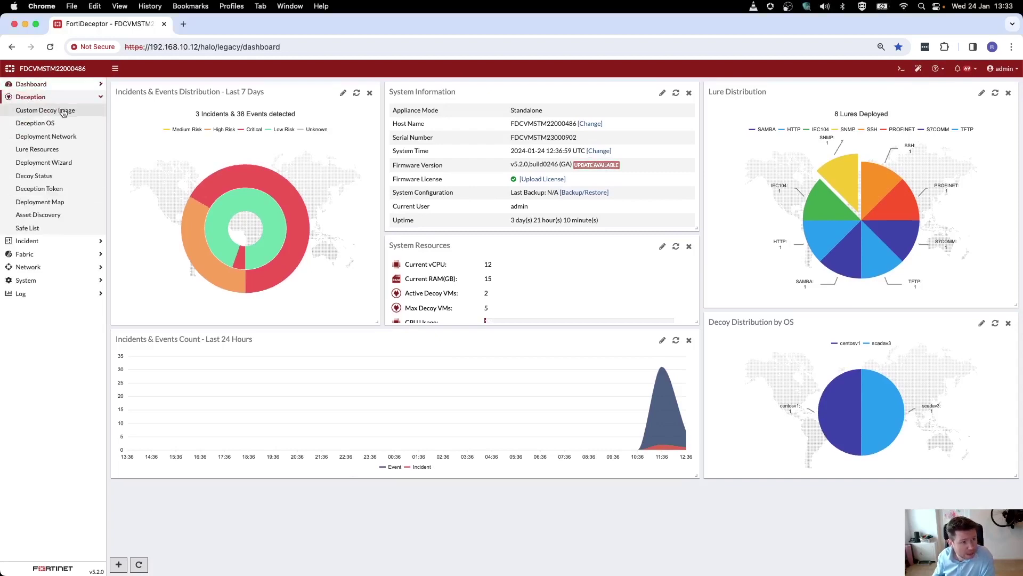
{"action": "left_click", "coordinate": [32, 123]}
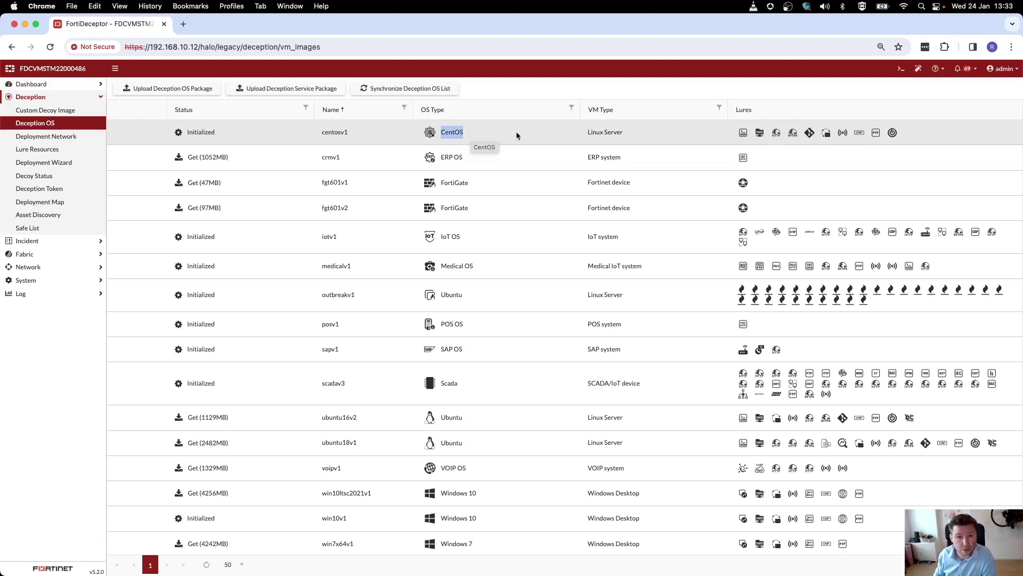
{"action": "double_click", "coordinate": [450, 160]}
{"action": "triple_click", "coordinate": [472, 265]}
{"action": "triple_click", "coordinate": [466, 322]}
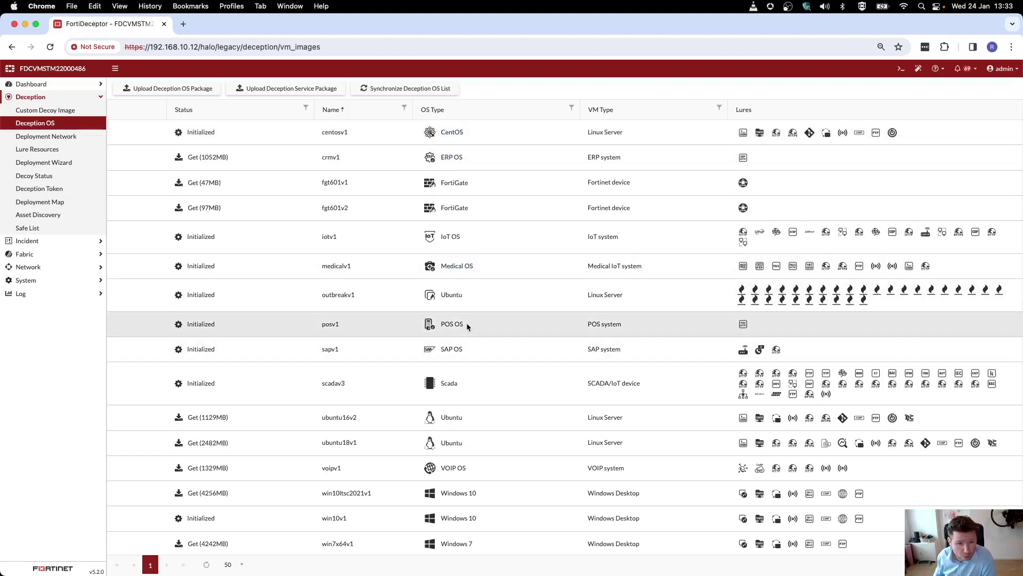
{"action": "triple_click", "coordinate": [466, 355]}
{"action": "triple_click", "coordinate": [460, 383]}
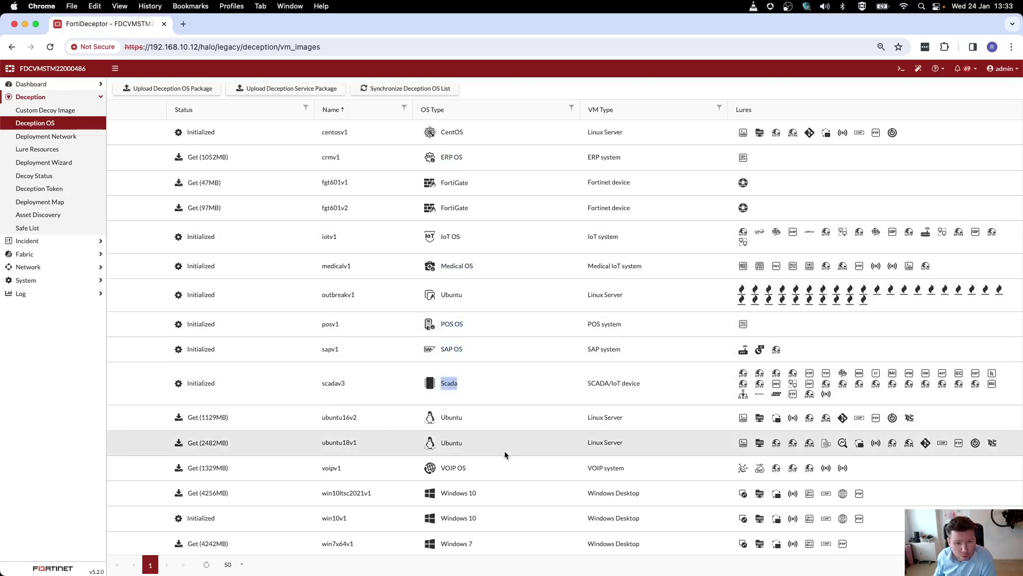
{"action": "scroll", "coordinate": [501, 469], "scroll_direction": "down", "scroll_amount": 1}
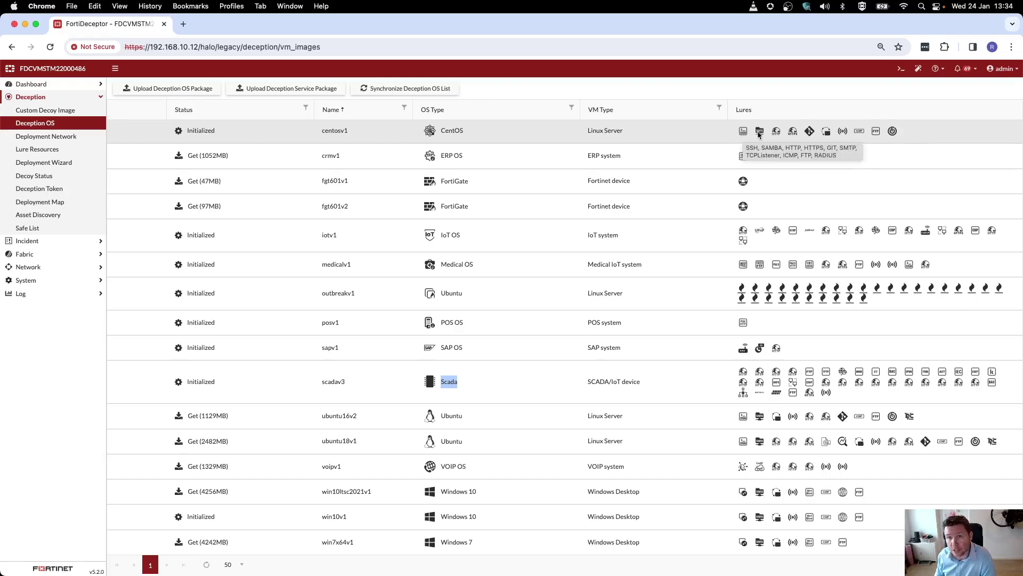
{"action": "left_click", "coordinate": [761, 136]}
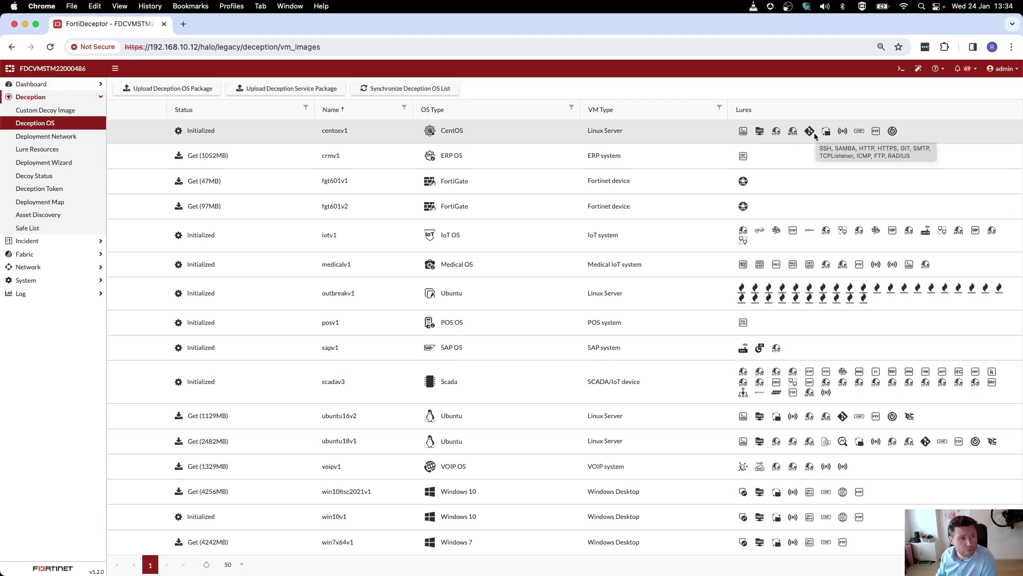
- Review the imported ISO images under Custom Decoy Image, then move through the Deployment Wizard to Decoy Status
{"action": "left_click", "coordinate": [52, 115]}
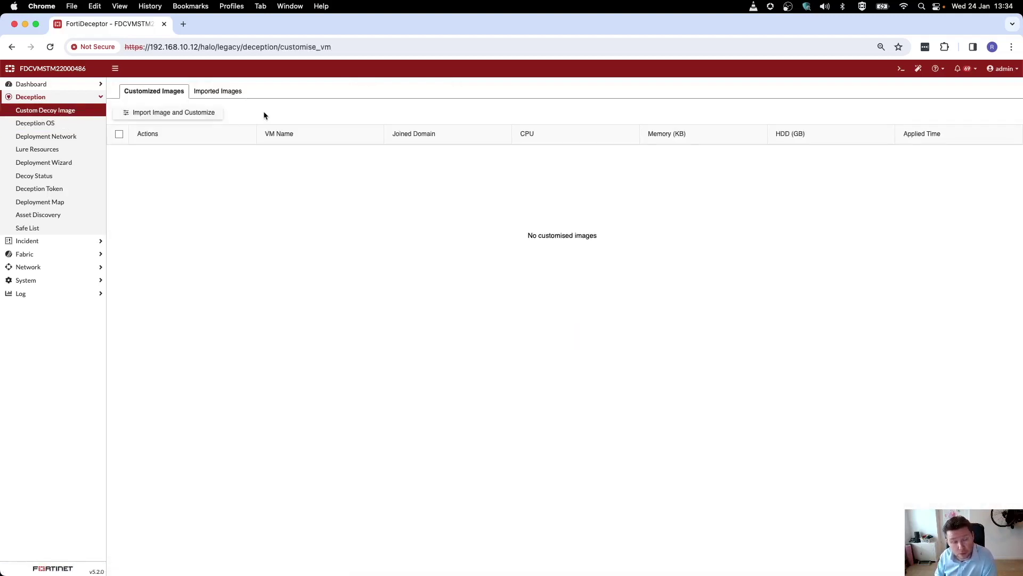
{"action": "left_click", "coordinate": [233, 96]}
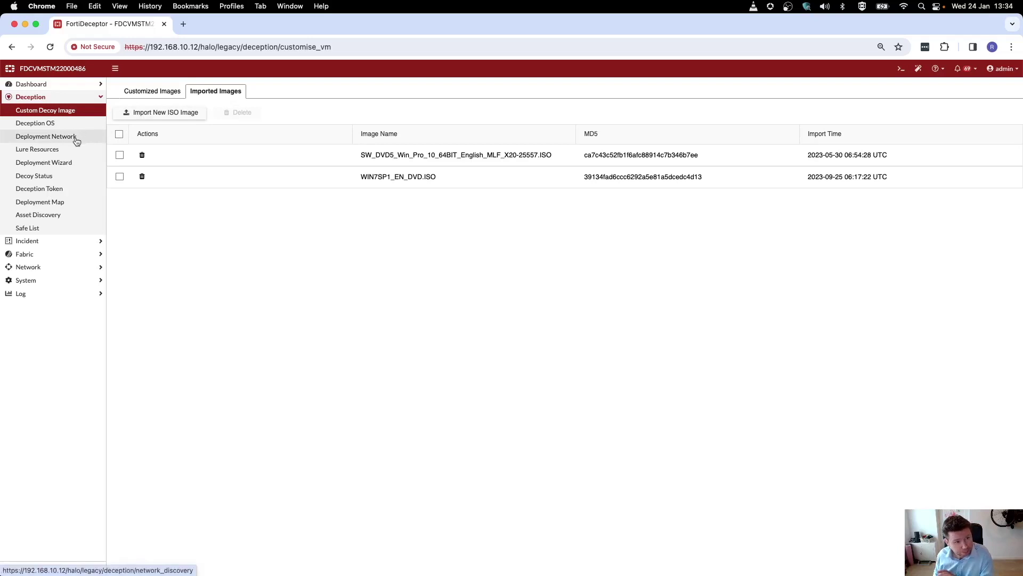
{"action": "left_click", "coordinate": [63, 163]}
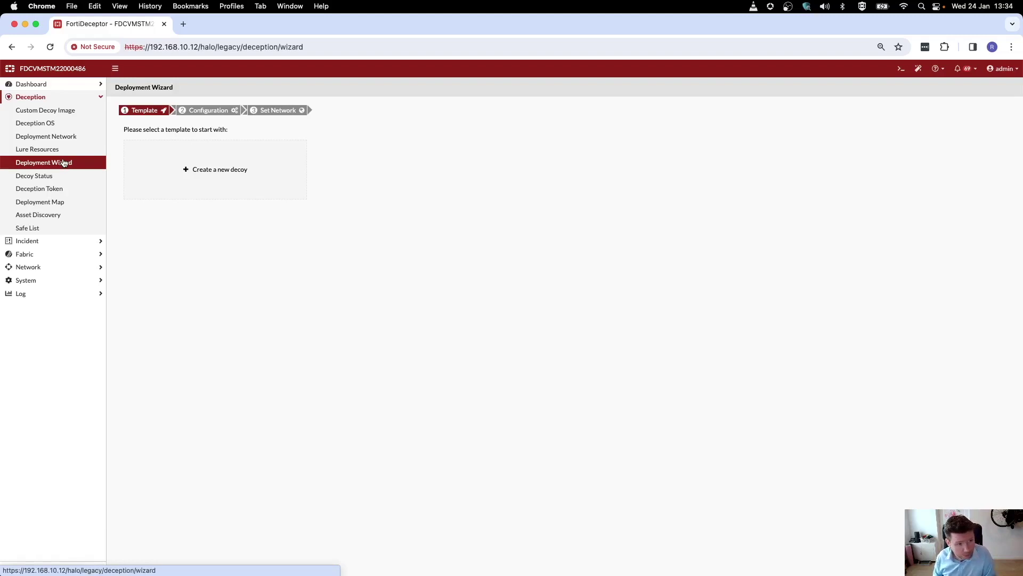
{"action": "left_click", "coordinate": [50, 176]}
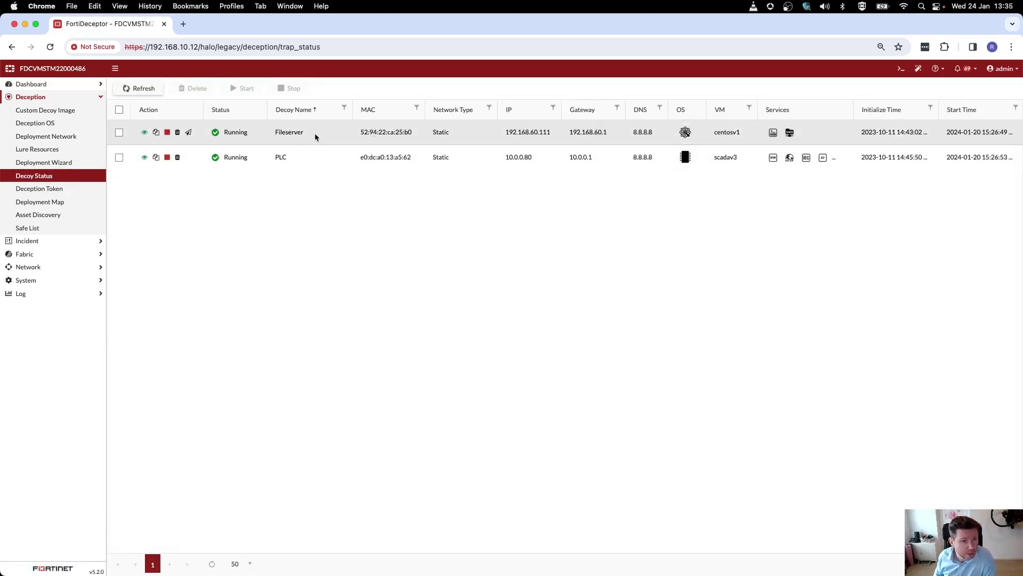
- Point out the Fileserver decoy and its centosv1 VM in the decoy status list
{"action": "left_click_drag", "start_coordinate": [312, 132], "coordinate": [272, 132]}
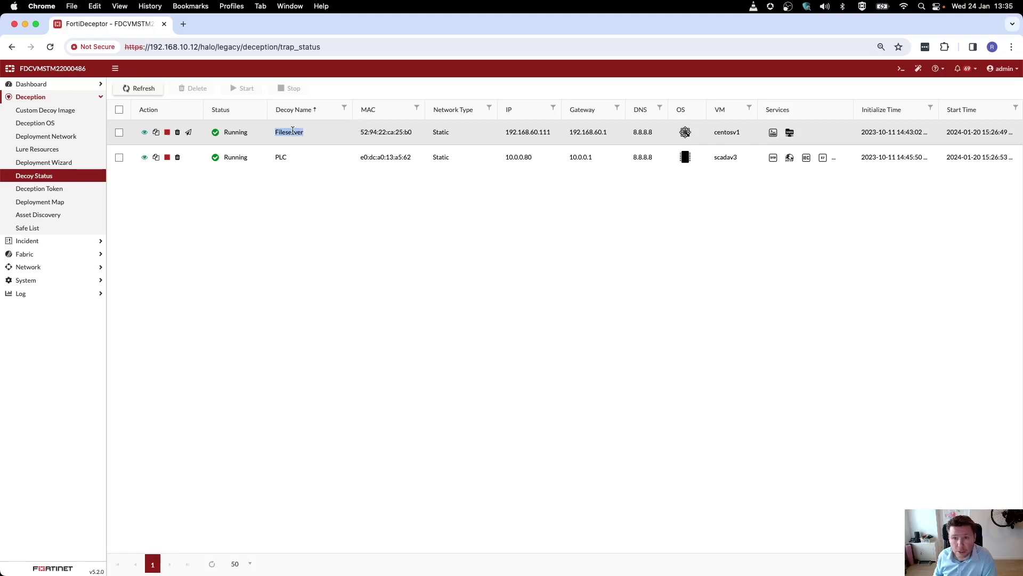
{"action": "left_click", "coordinate": [736, 132]}
{"action": "double_click", "coordinate": [736, 132]}
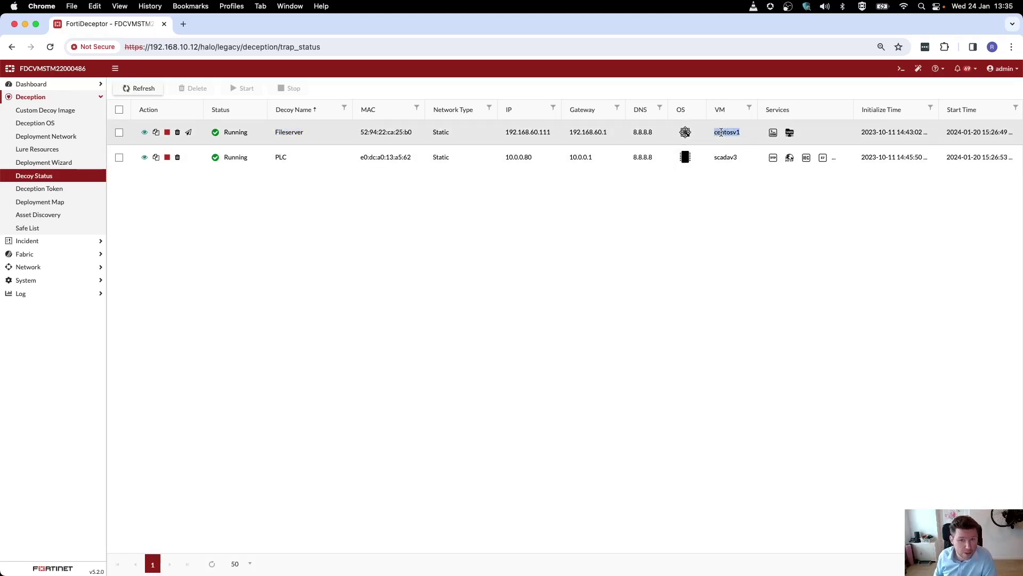
- Review Fileserver's config detail, including the SAMBA lure username and finance share, then close it
{"action": "left_click", "coordinate": [144, 132]}
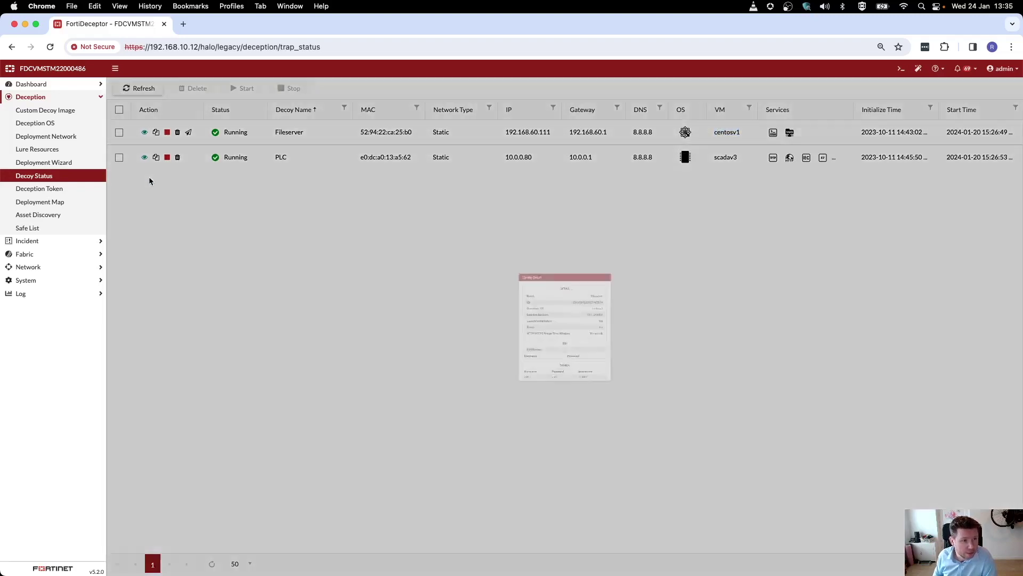
{"action": "scroll", "coordinate": [604, 296], "scroll_direction": "down", "scroll_amount": 2}
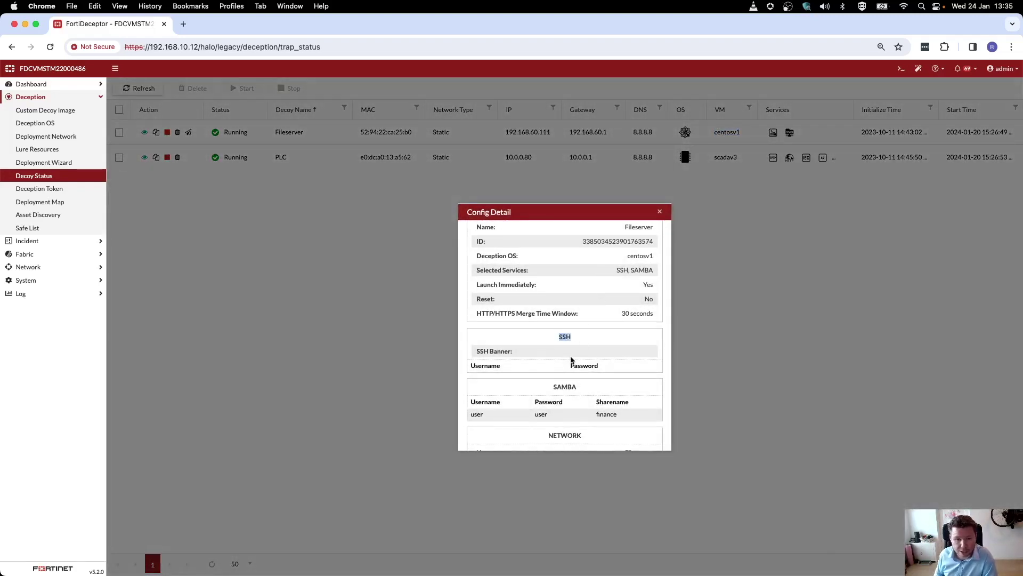
{"action": "scroll", "coordinate": [568, 363], "scroll_direction": "down", "scroll_amount": 5}
{"action": "left_click_drag", "start_coordinate": [553, 309], "coordinate": [578, 309]}
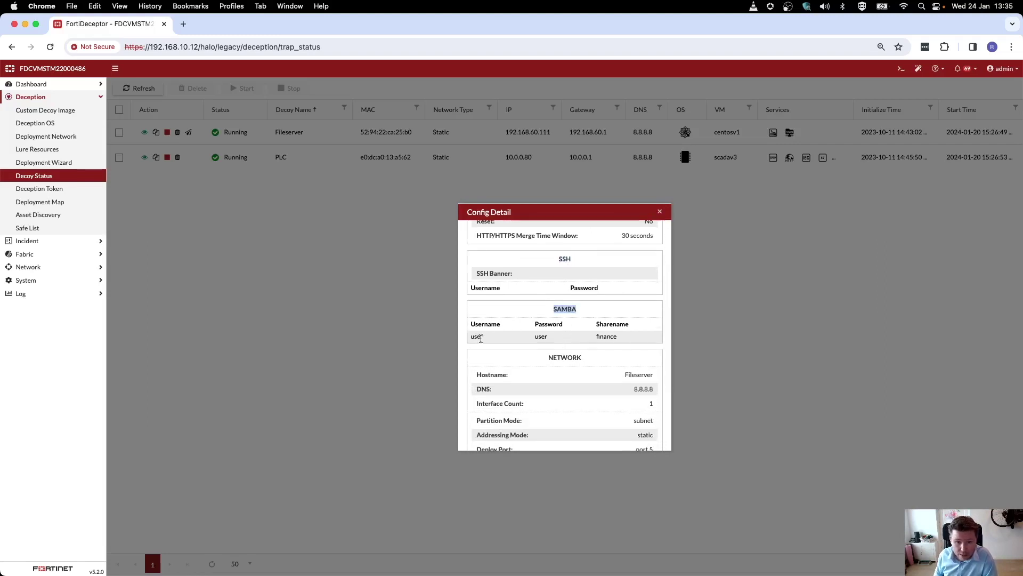
{"action": "left_click_drag", "start_coordinate": [470, 336], "coordinate": [498, 336]}
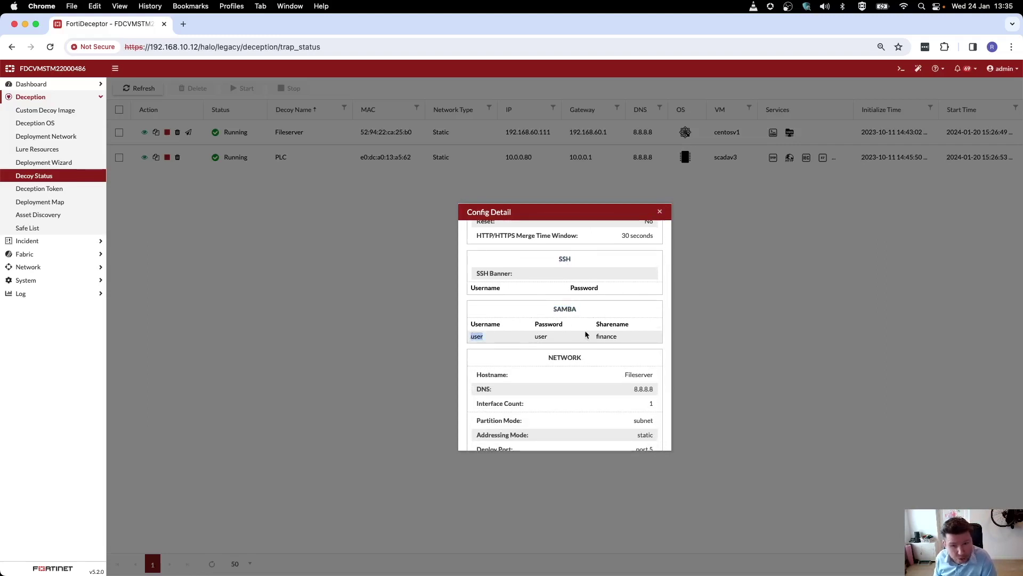
{"action": "left_click_drag", "start_coordinate": [593, 335], "coordinate": [637, 335]}
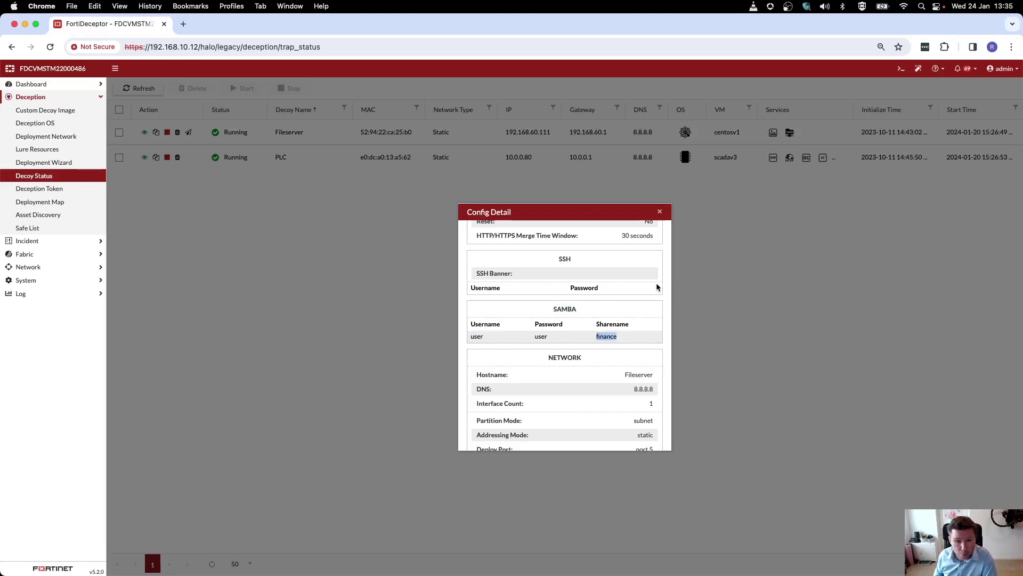
{"action": "scroll", "coordinate": [630, 316], "scroll_direction": "down", "scroll_amount": 5}
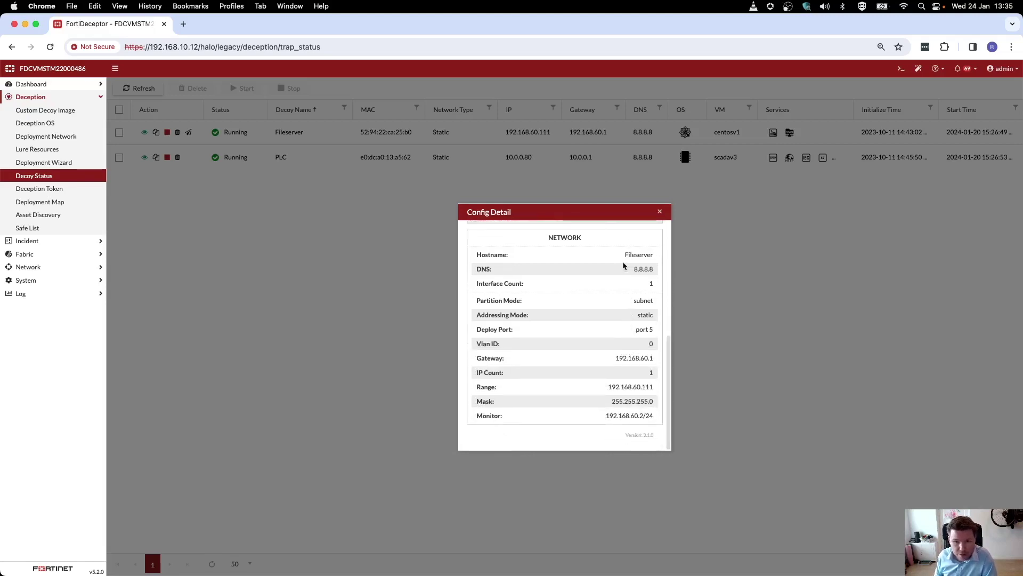
{"action": "left_click", "coordinate": [661, 213]}
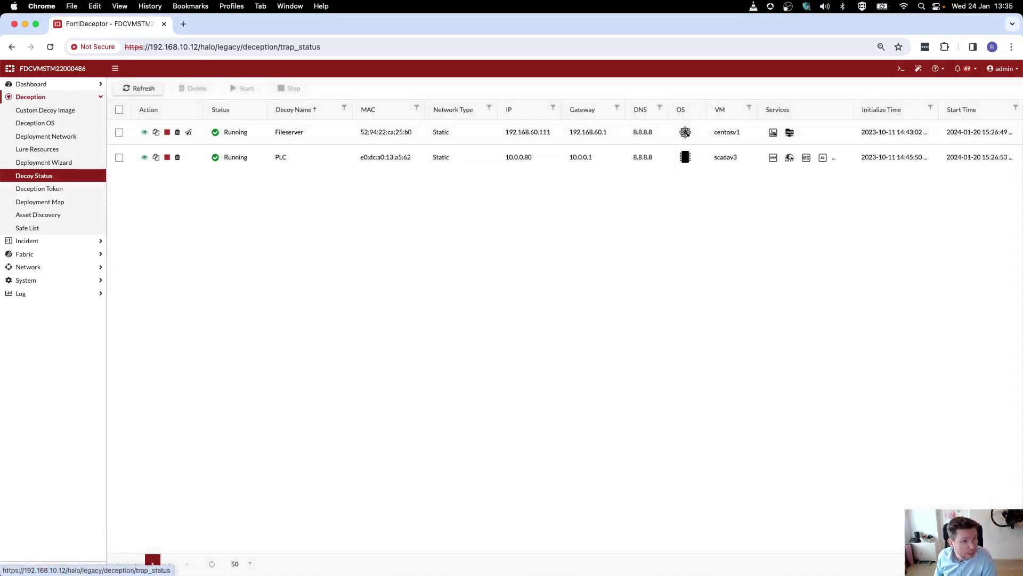
- Start a new decoy named 'gghjghj' in the Deployment Wizard using the centosv1 OS
{"action": "left_click", "coordinate": [66, 165]}
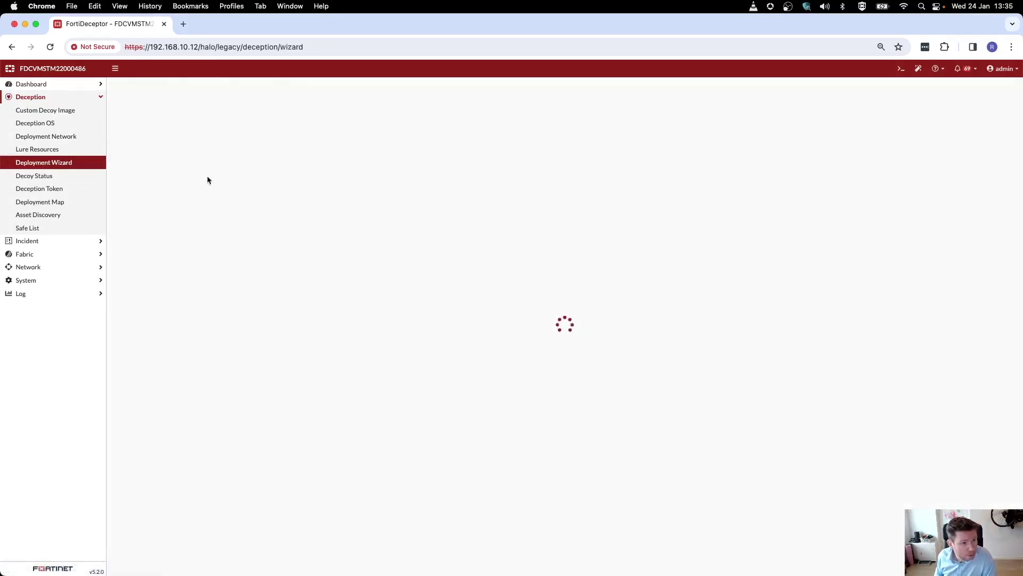
{"action": "left_click", "coordinate": [226, 168]}
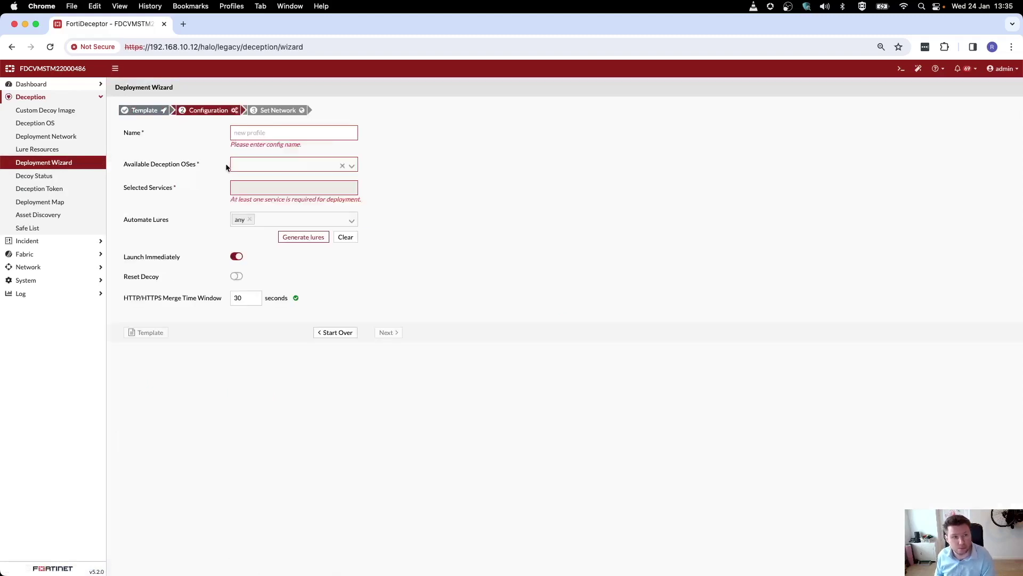
{"action": "left_click", "coordinate": [283, 134]}
{"action": "type", "text": "gghjghj"}
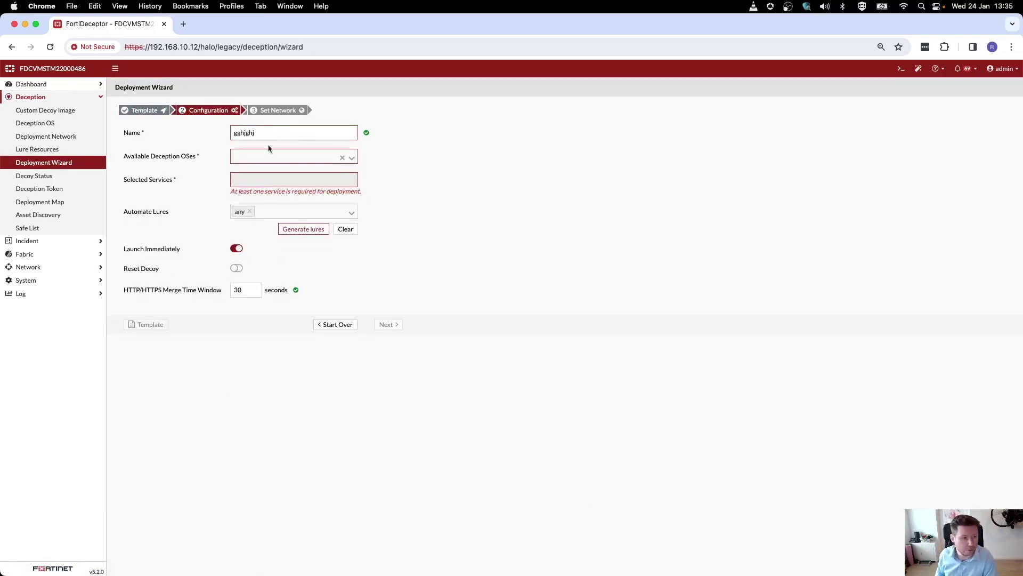
{"action": "left_click", "coordinate": [288, 157]}
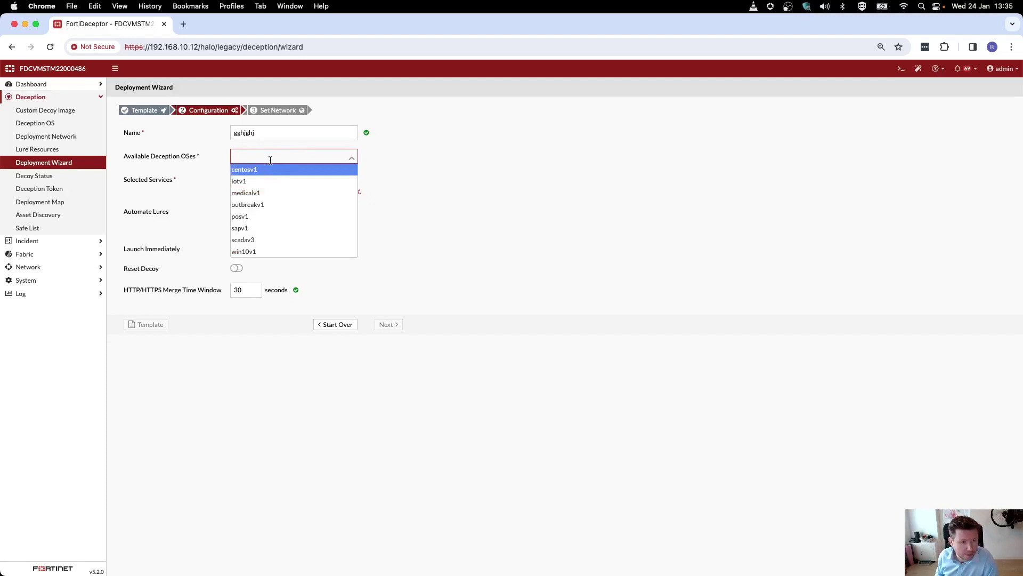
{"action": "left_click", "coordinate": [257, 171]}
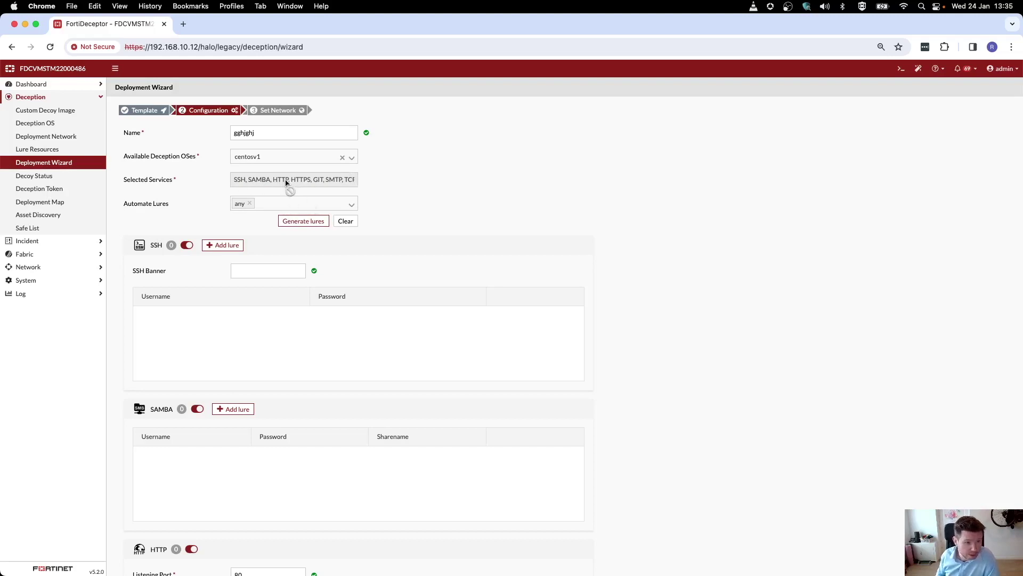
- Keep SSH and SAMBA enabled, and discard the unfinished new SAMBA lure entry
{"action": "left_click", "coordinate": [188, 247]}
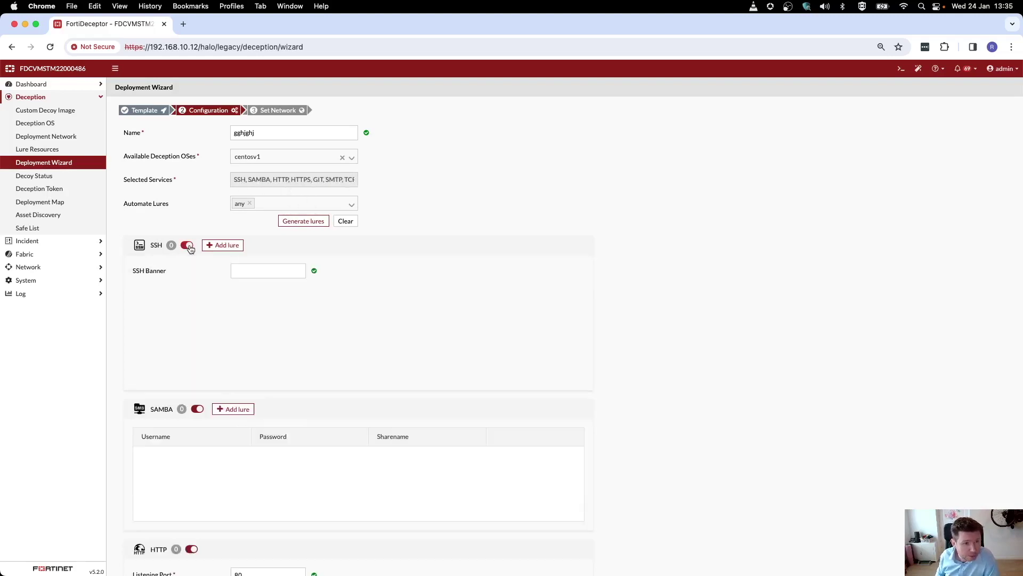
{"action": "left_click", "coordinate": [189, 245]}
{"action": "left_click", "coordinate": [197, 410]}
{"action": "left_click", "coordinate": [197, 410]}
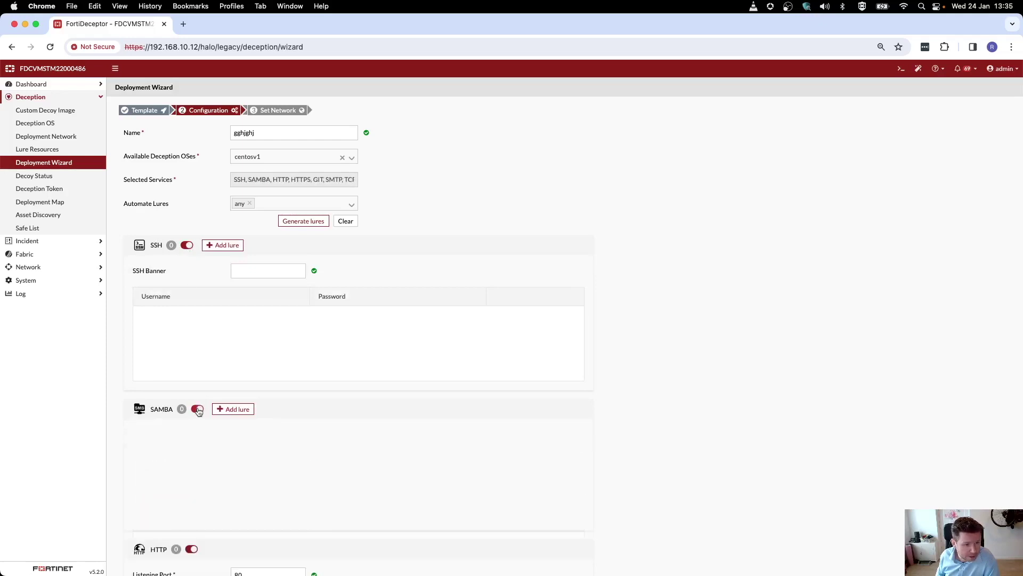
{"action": "scroll", "coordinate": [231, 347], "scroll_direction": "down", "scroll_amount": 10}
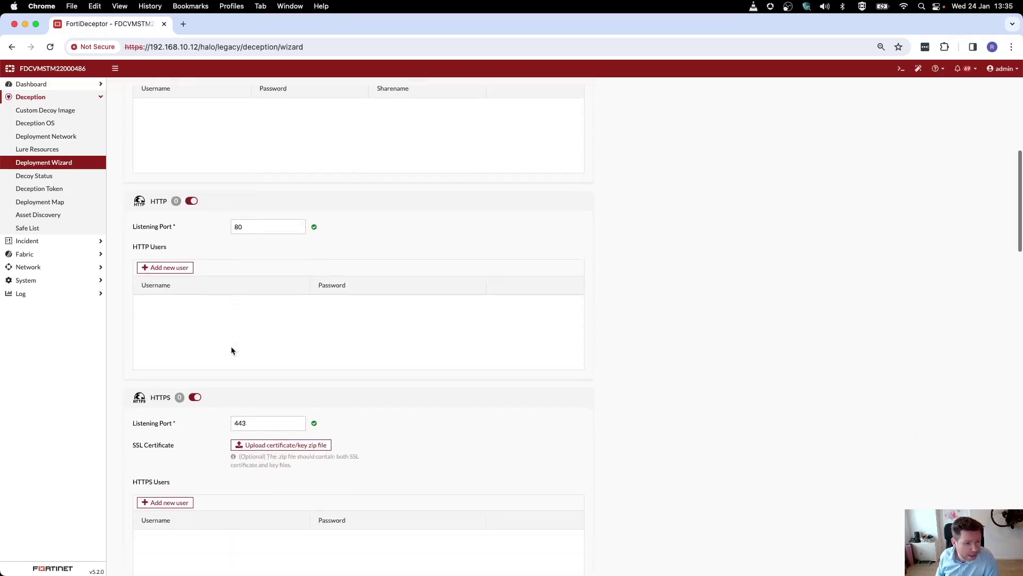
{"action": "scroll", "coordinate": [232, 346], "scroll_direction": "up", "scroll_amount": 9}
{"action": "scroll", "coordinate": [231, 349], "scroll_direction": "up", "scroll_amount": 1}
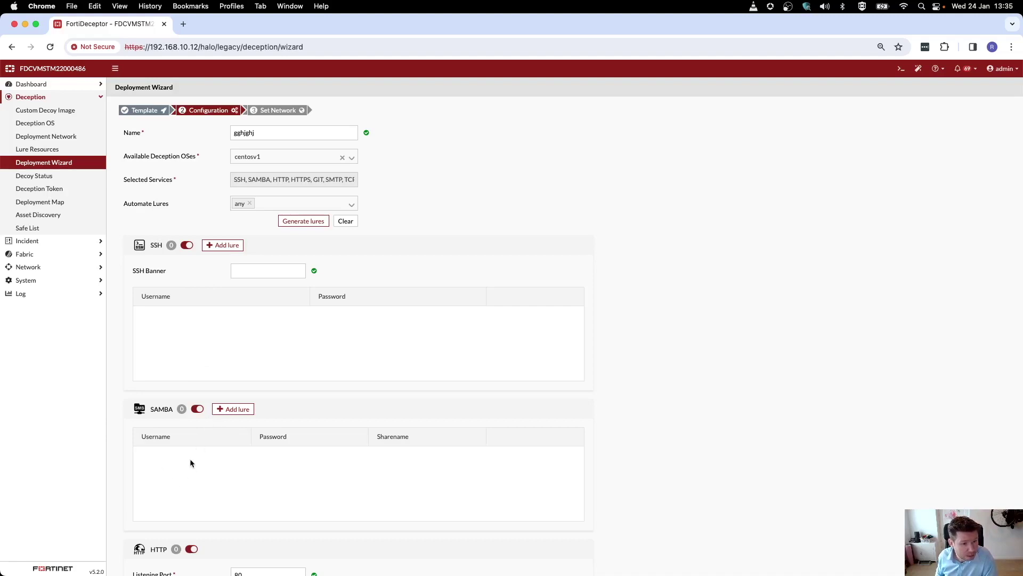
{"action": "left_click", "coordinate": [253, 409]}
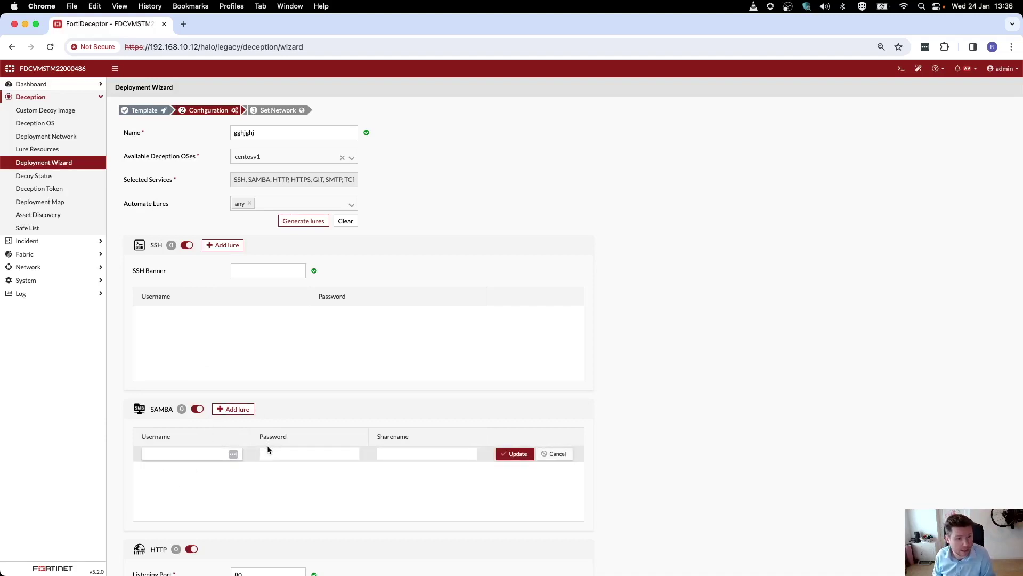
{"action": "left_click", "coordinate": [555, 453]}
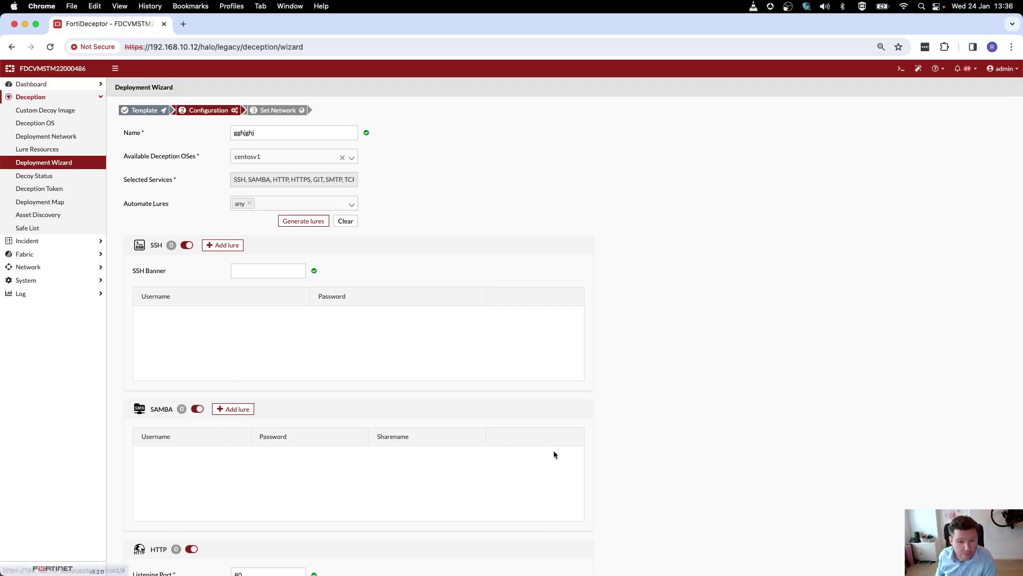
- Generate five lures each for SSH and SAMBA, review the lure tables, then return to Decoy Status
{"action": "left_click", "coordinate": [307, 221]}
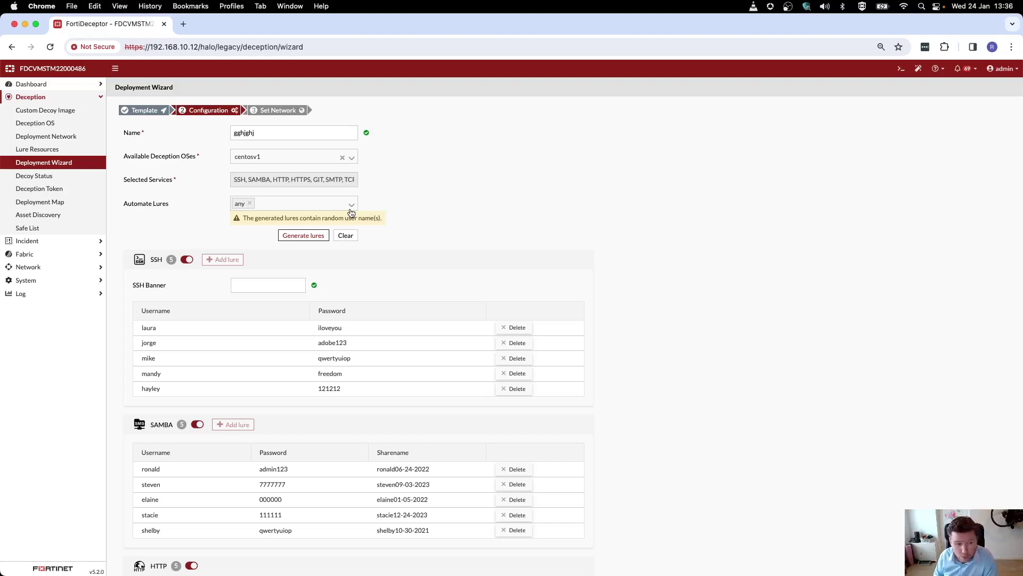
{"action": "double_click", "coordinate": [155, 425]}
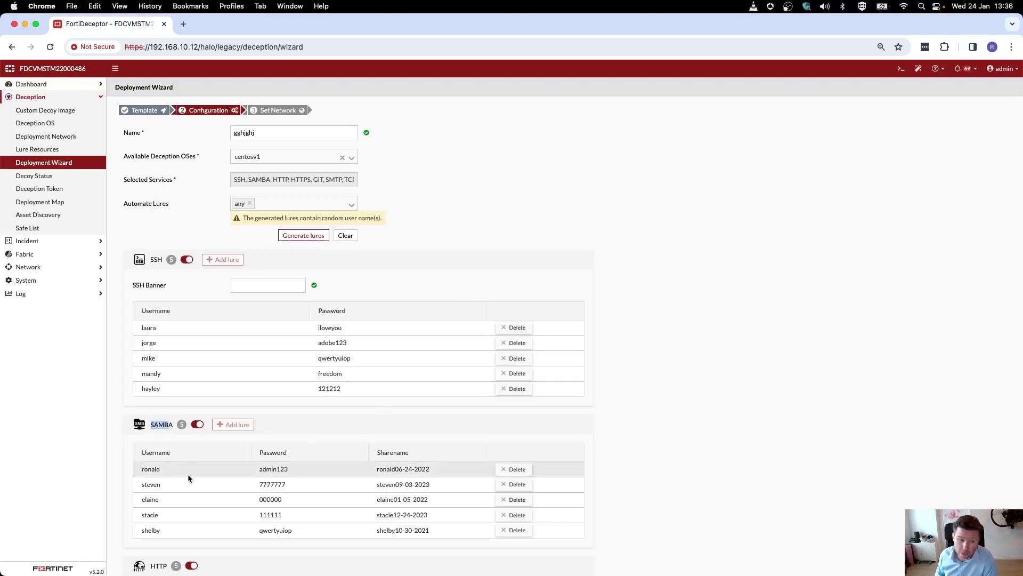
{"action": "scroll", "coordinate": [405, 477], "scroll_direction": "down", "scroll_amount": 1}
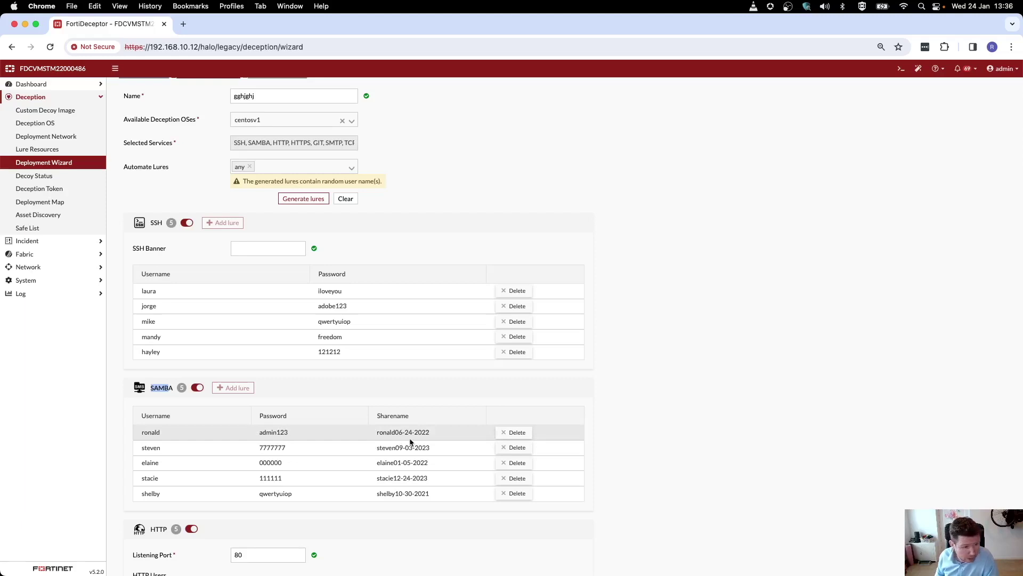
{"action": "scroll", "coordinate": [397, 454], "scroll_direction": "up", "scroll_amount": 1}
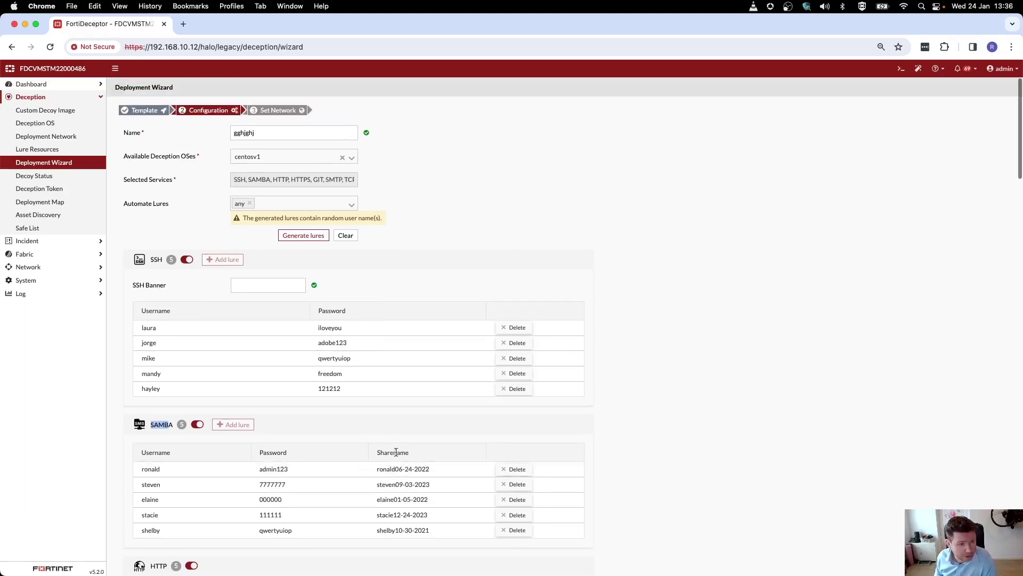
{"action": "scroll", "coordinate": [422, 396], "scroll_direction": "down", "scroll_amount": 6}
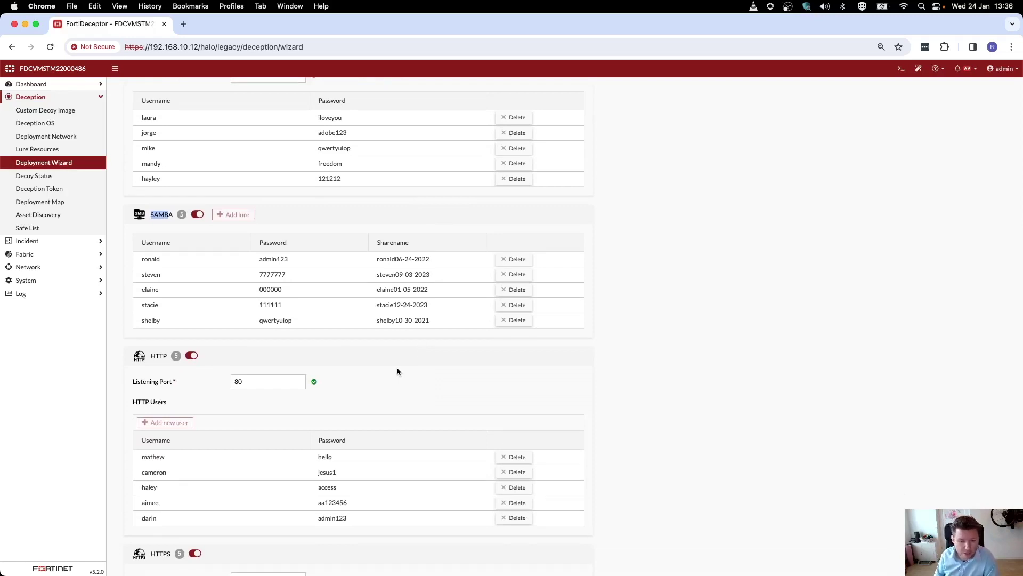
{"action": "left_click", "coordinate": [68, 181]}
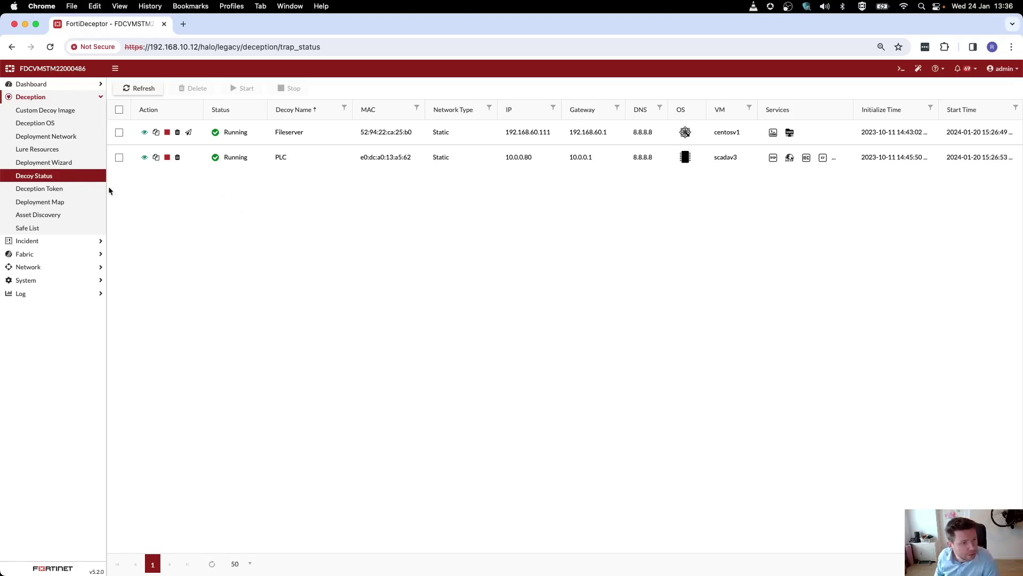
- Create a new decoy named 'NVR' on the iotv1 OS using the IP Camera Decoy
{"action": "left_click", "coordinate": [74, 164]}
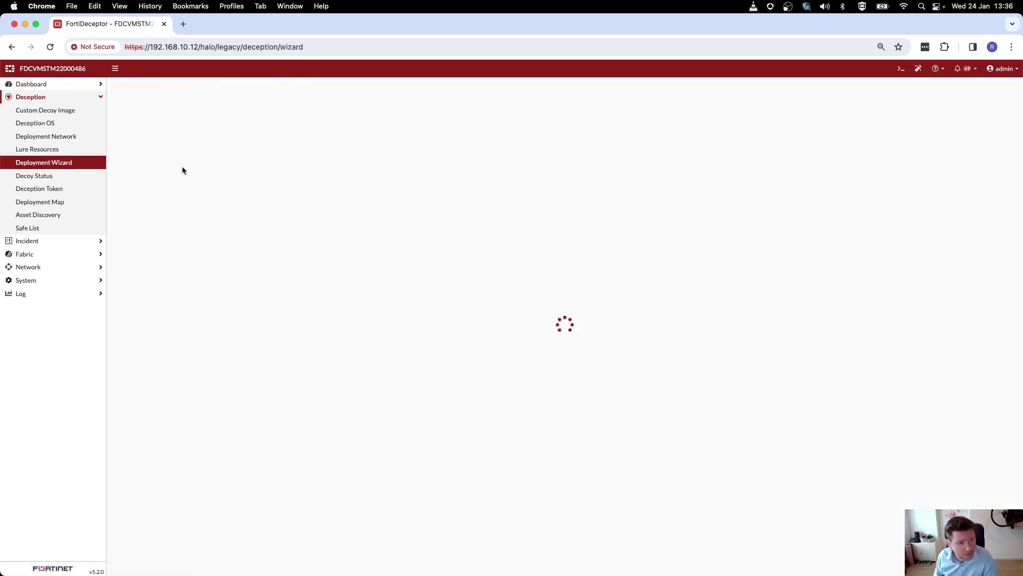
{"action": "left_click", "coordinate": [228, 166]}
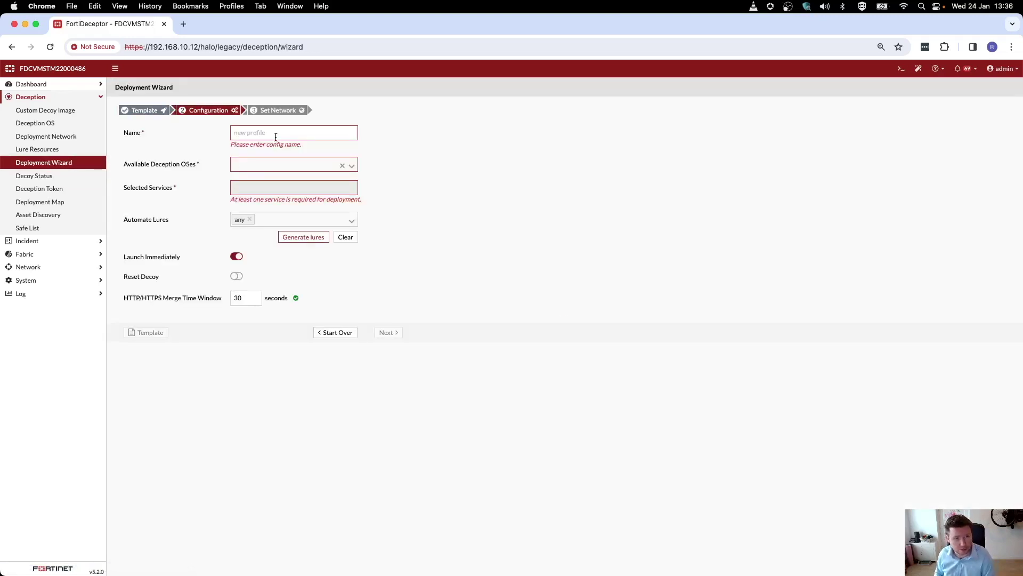
{"action": "left_click", "coordinate": [276, 137]}
{"action": "type", "text": "NVR"}
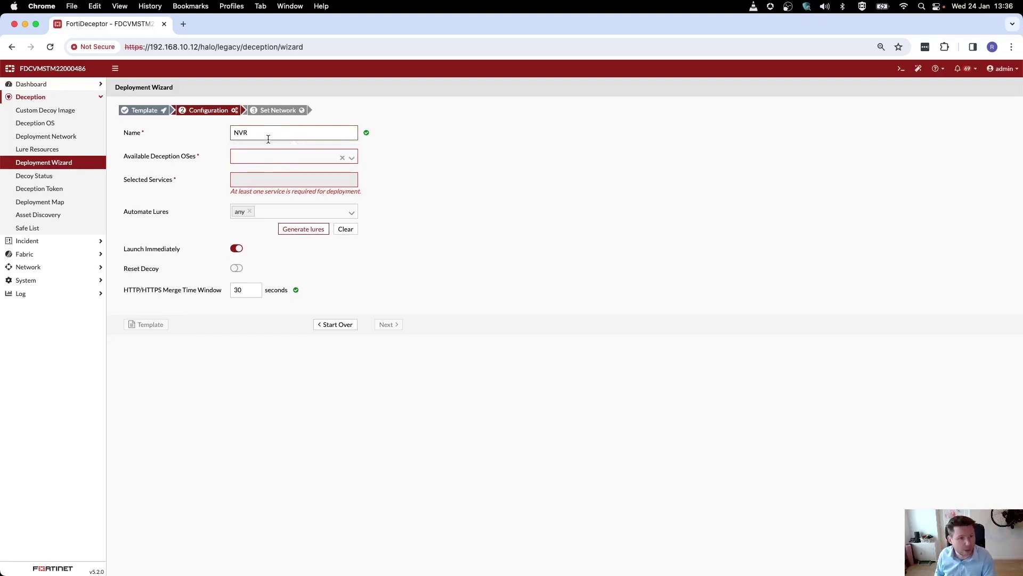
{"action": "left_click", "coordinate": [257, 154]}
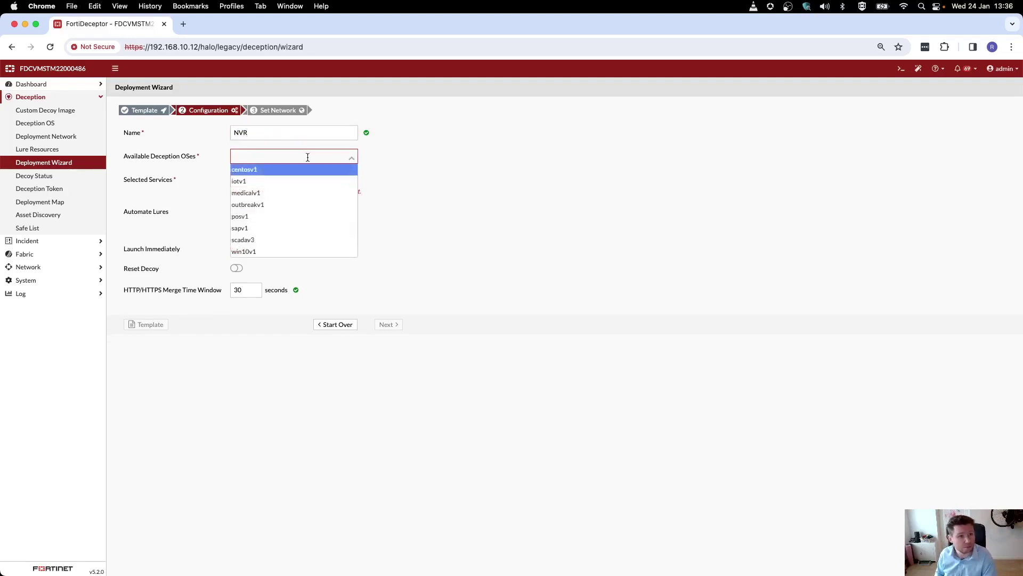
{"action": "left_click", "coordinate": [258, 182]}
{"action": "left_click", "coordinate": [292, 183]}
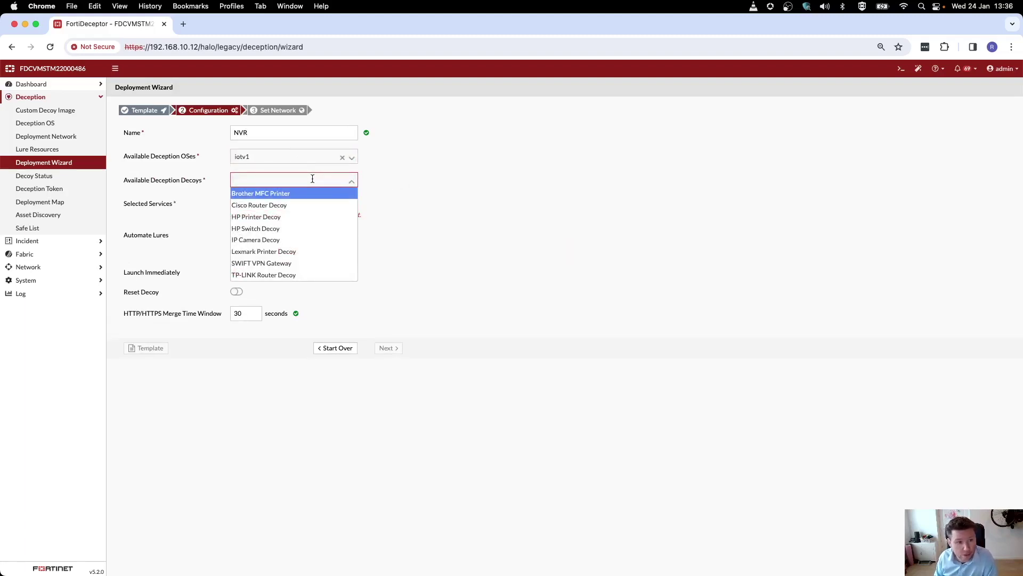
{"action": "left_click", "coordinate": [262, 240]}
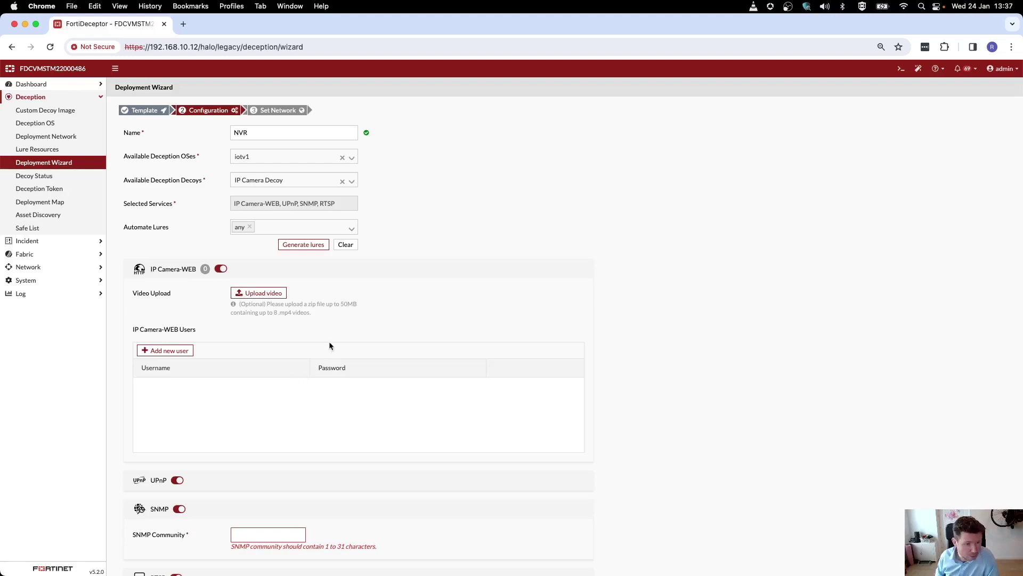
- Upload Archive.zip as the camera decoy's video
{"action": "left_click", "coordinate": [255, 294]}
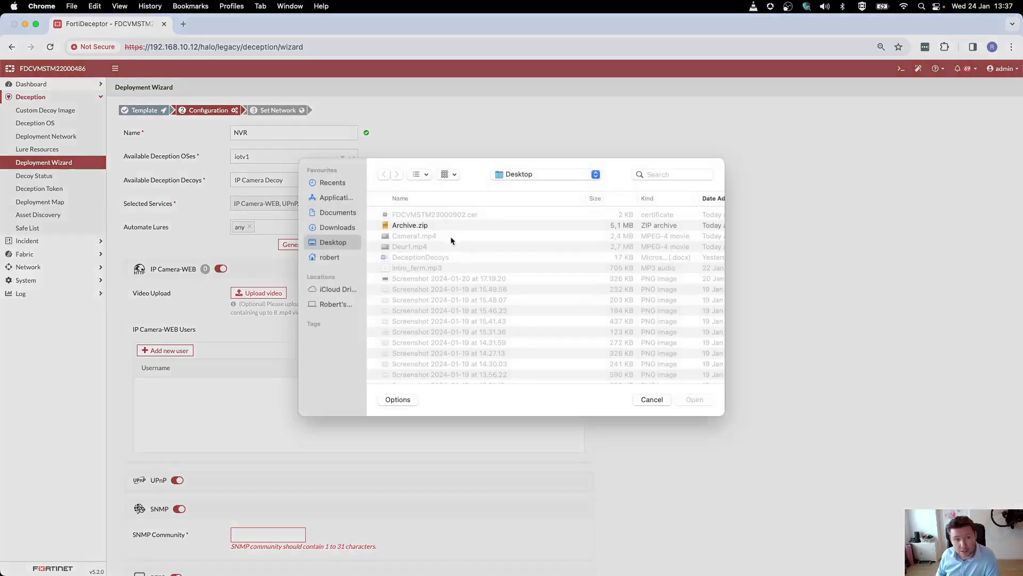
{"action": "left_click", "coordinate": [411, 233]}
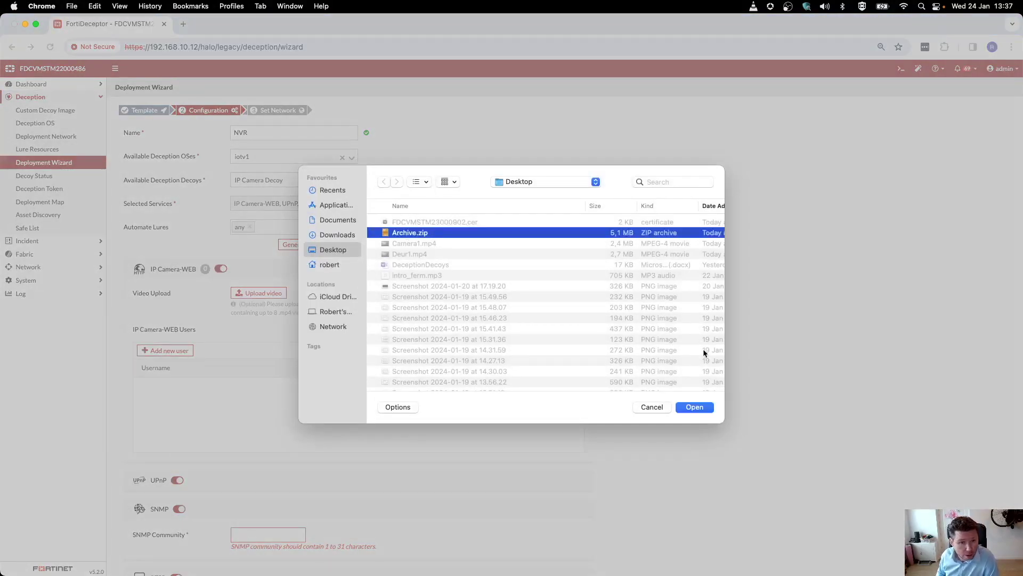
{"action": "left_click", "coordinate": [695, 407]}
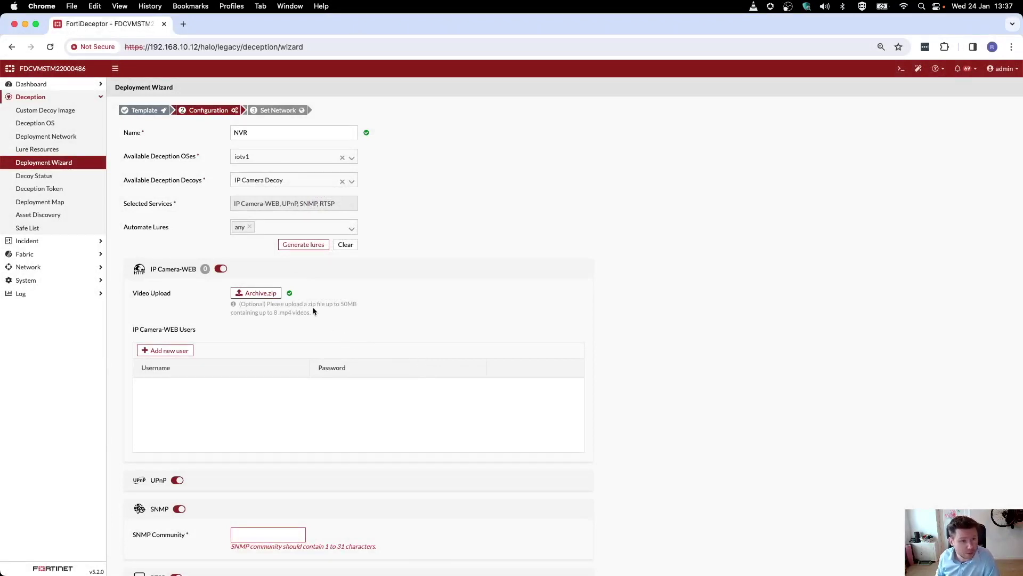
- Add and save an IP Camera-WEB login user with a username and password
{"action": "left_click", "coordinate": [181, 351]}
{"action": "left_click", "coordinate": [217, 380]}
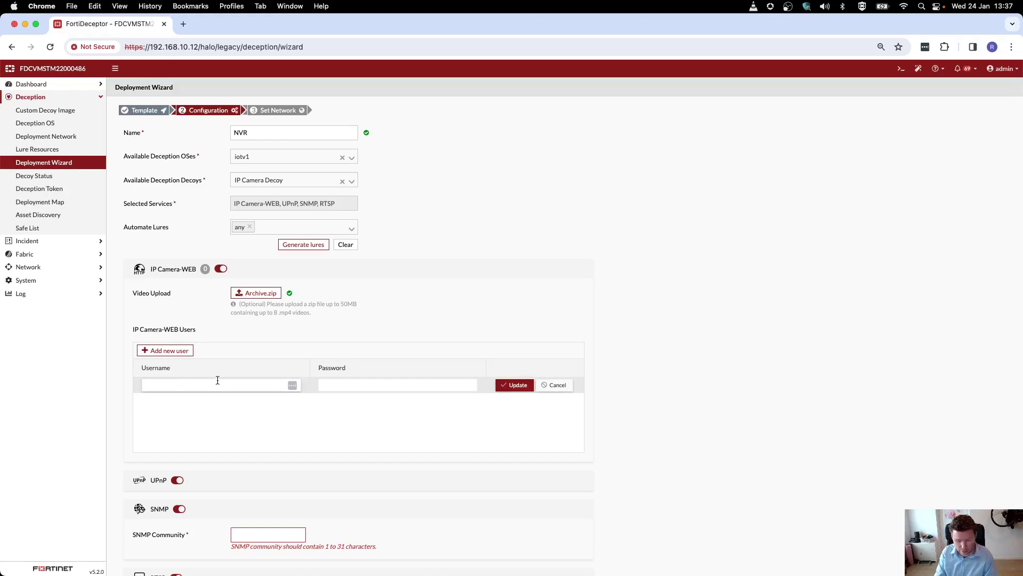
{"action": "type", "text": "user1"}
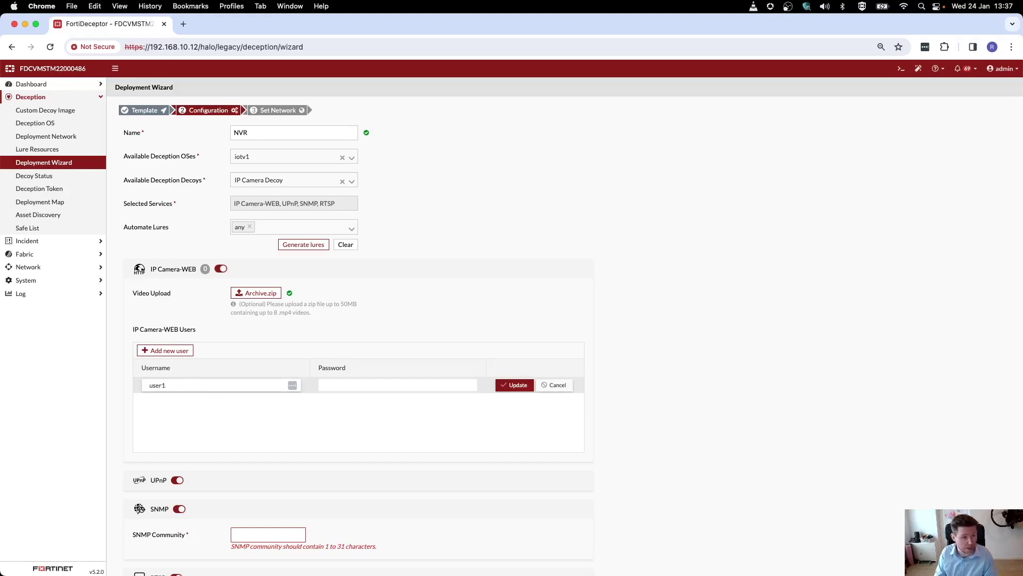
{"action": "left_click", "coordinate": [326, 384]}
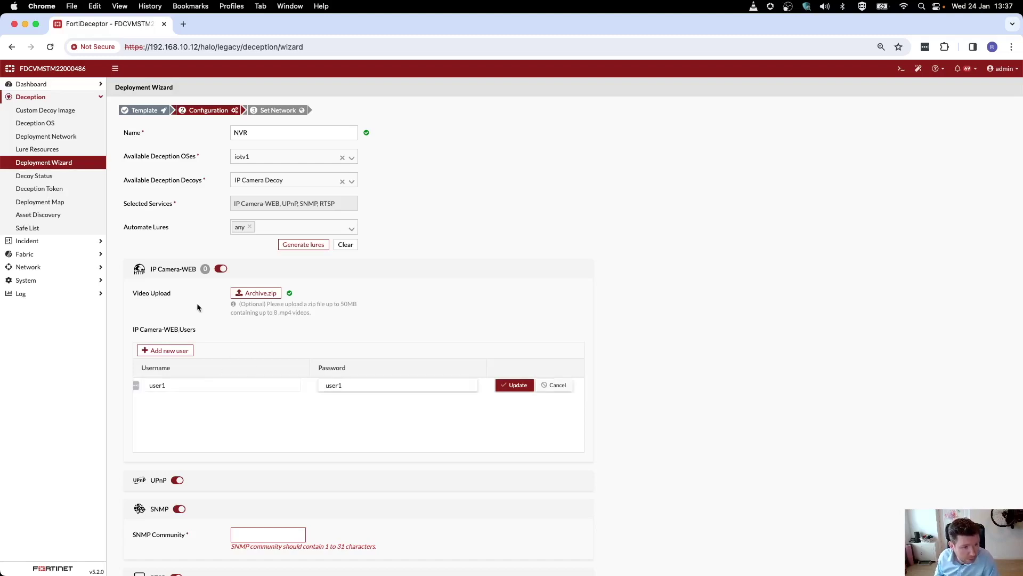
{"action": "left_click", "coordinate": [513, 385]}
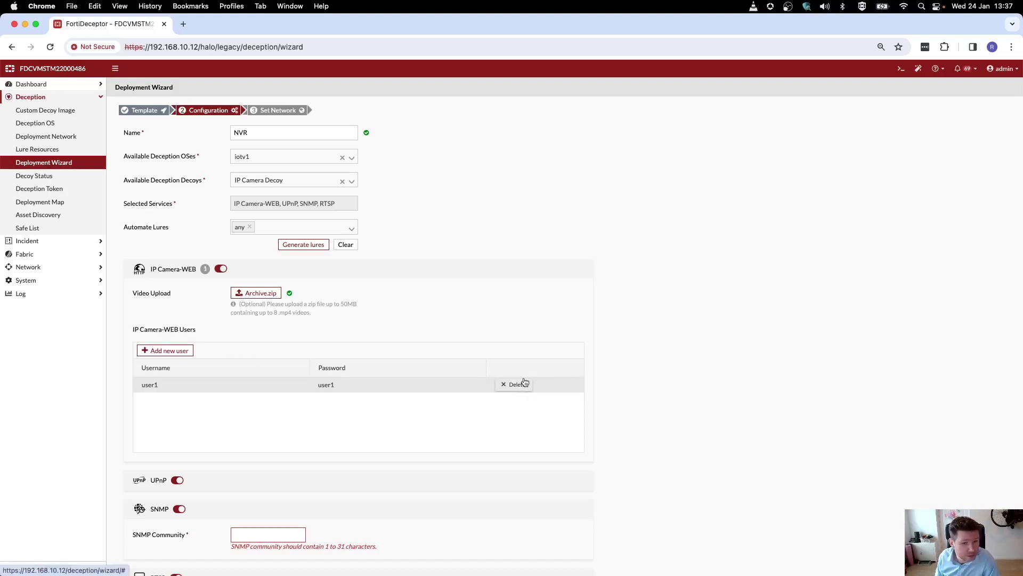
{"action": "scroll", "coordinate": [475, 429], "scroll_direction": "down", "scroll_amount": 1}
- Disable the UPnP, SNMP and RTSP services and continue to the network settings step
{"action": "left_click", "coordinate": [177, 461]}
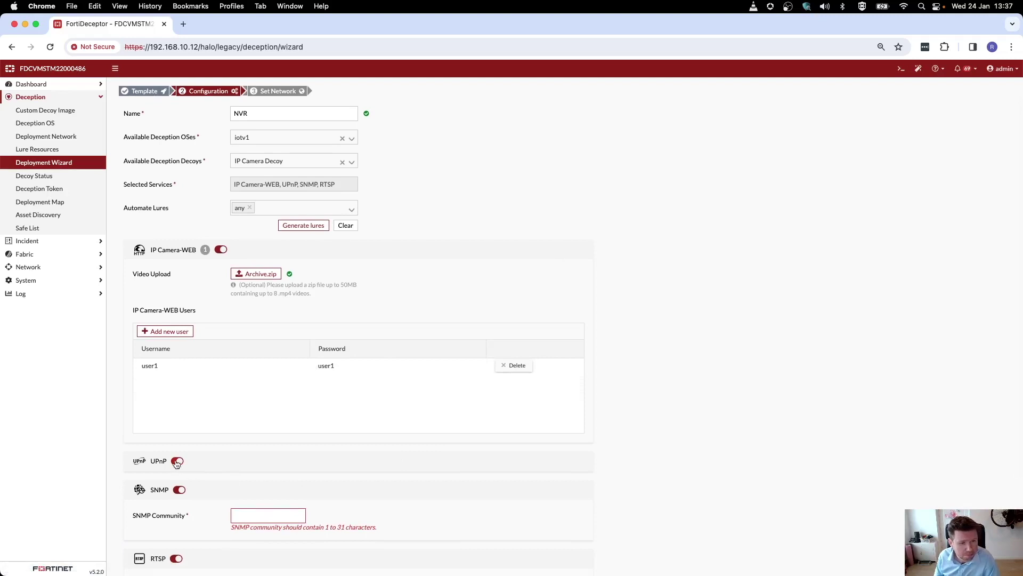
{"action": "left_click", "coordinate": [179, 489]}
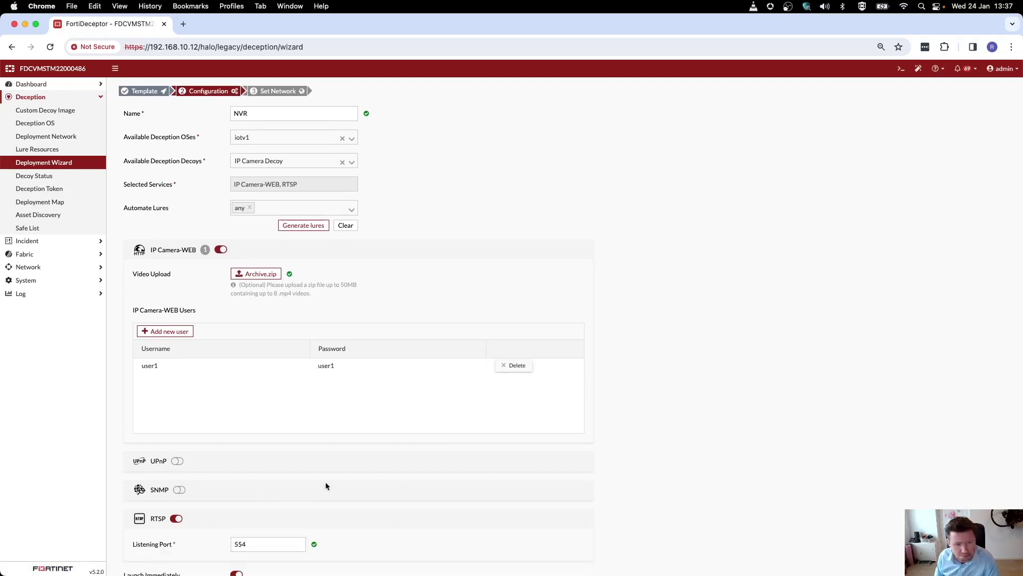
{"action": "scroll", "coordinate": [325, 481], "scroll_direction": "down", "scroll_amount": 3}
{"action": "left_click", "coordinate": [176, 433]}
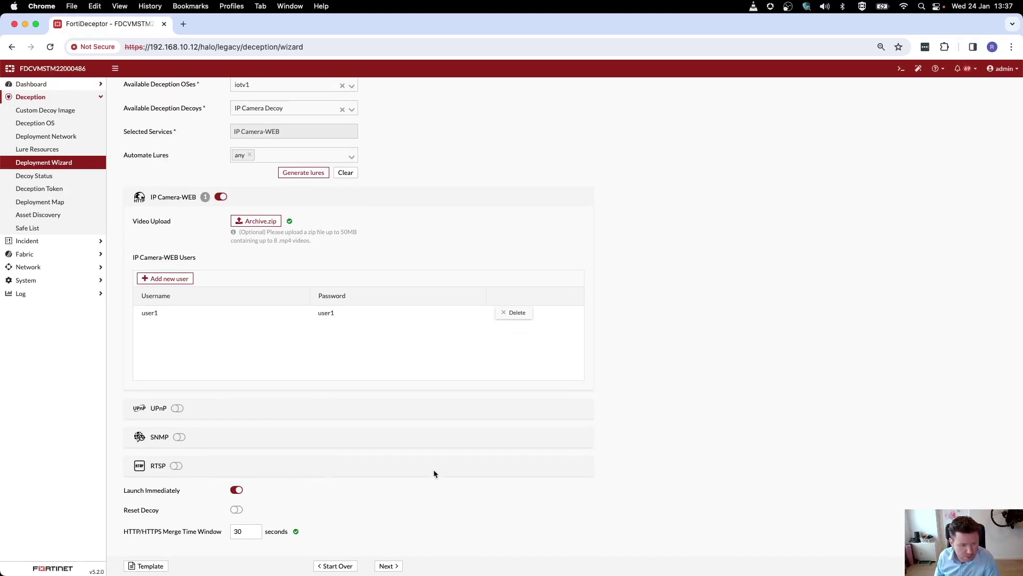
{"action": "left_click", "coordinate": [386, 566]}
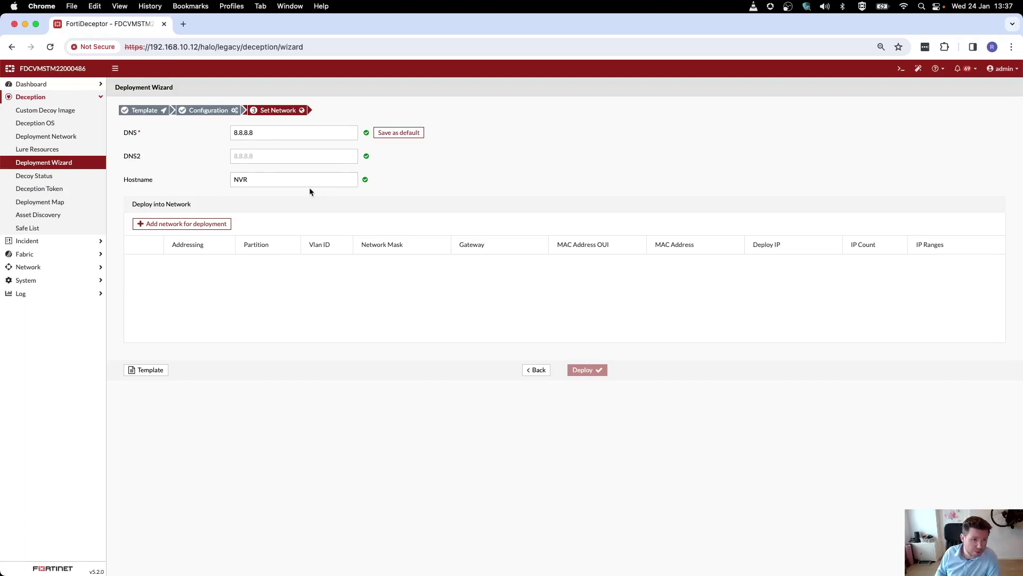
{"action": "left_click", "coordinate": [247, 179]}
- Add a deployment network on the port2 10.0.0.2/24 subnet with gateway 10.0.0.1
{"action": "left_click", "coordinate": [198, 224]}
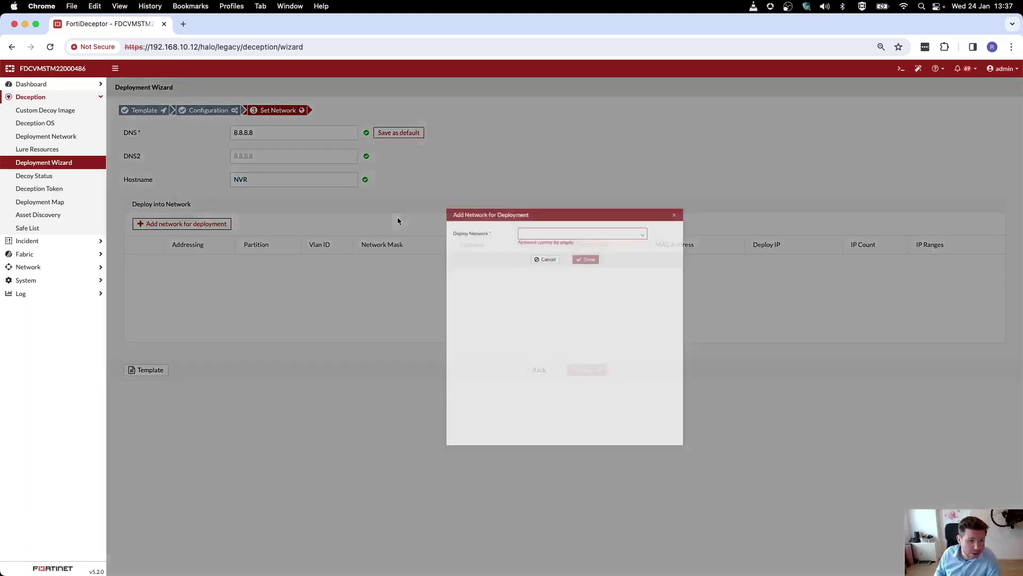
{"action": "left_click", "coordinate": [583, 203]}
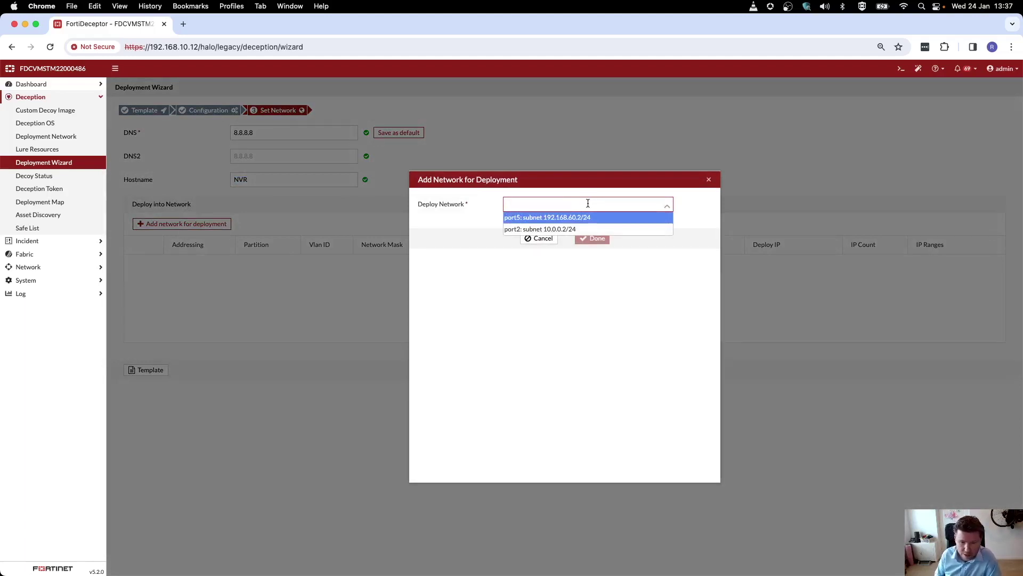
{"action": "left_click", "coordinate": [562, 229]}
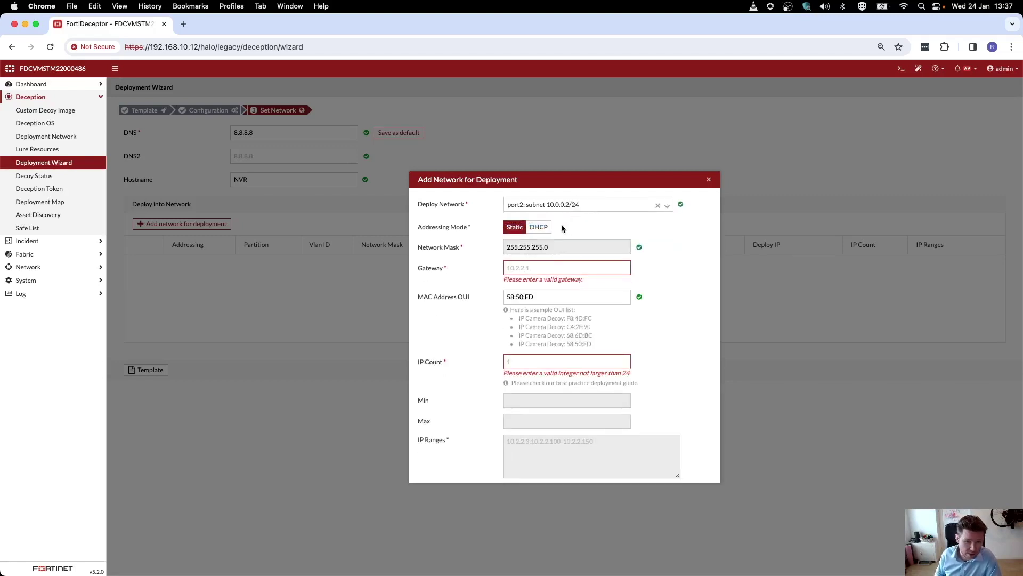
{"action": "left_click", "coordinate": [553, 269]}
{"action": "left_click", "coordinate": [592, 291]}
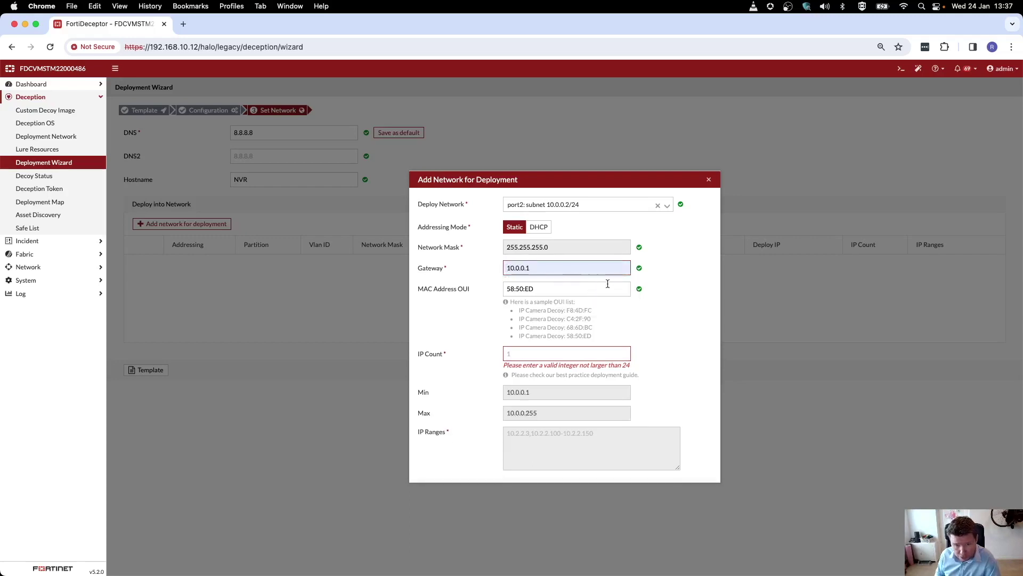
{"action": "triple_click", "coordinate": [552, 289]}
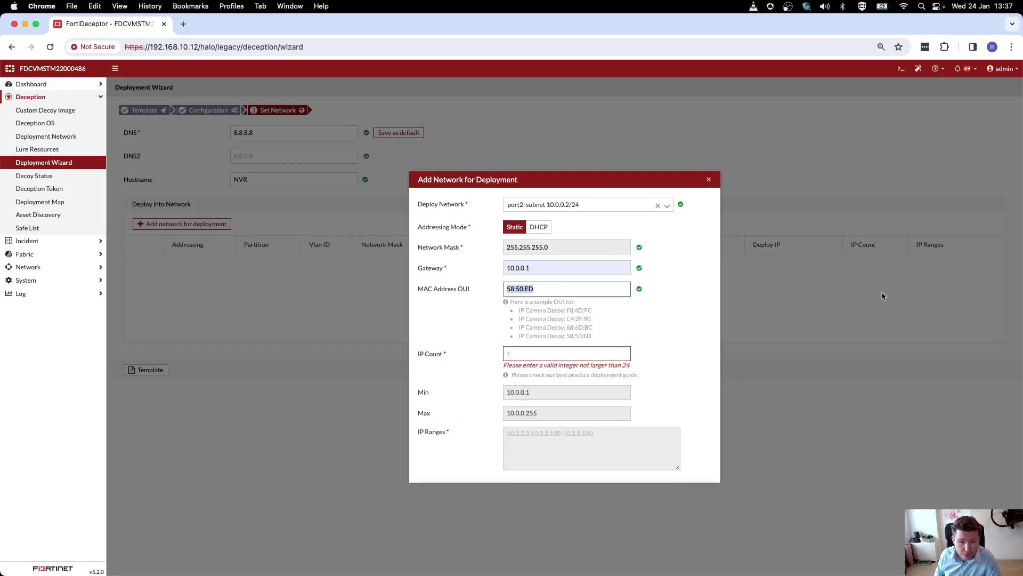
- Set the IP count to 1 and the IP range to 10.0.0.90, then confirm the network
{"action": "left_click", "coordinate": [551, 351]}
{"action": "type", "text": "1"}
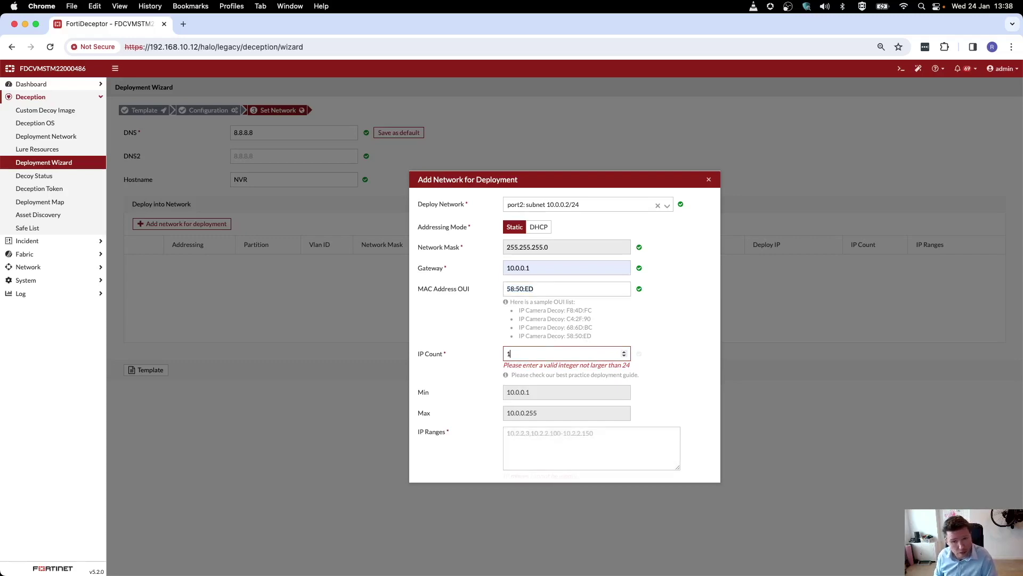
{"action": "left_click", "coordinate": [549, 440]}
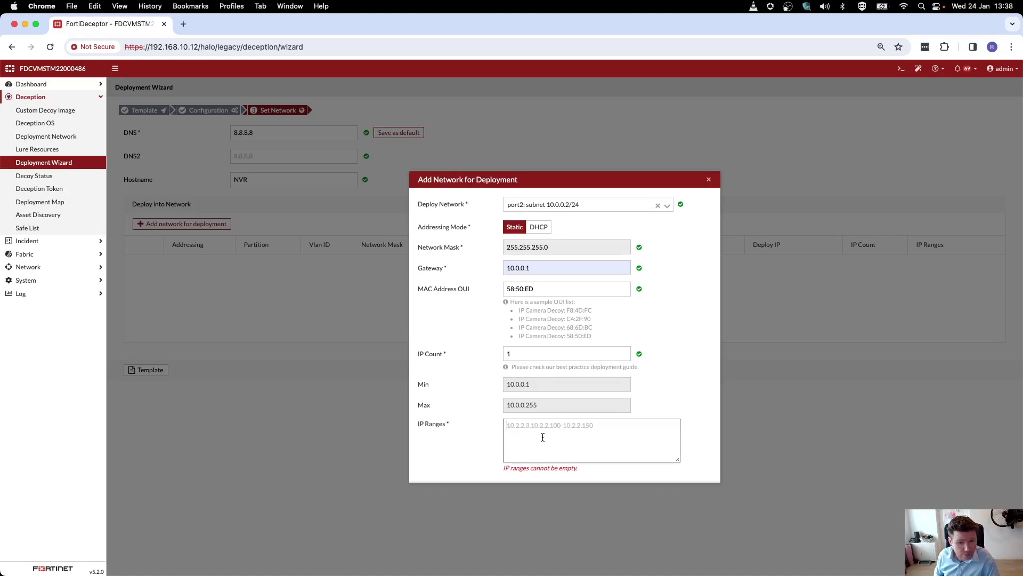
{"action": "type", "text": "1"}
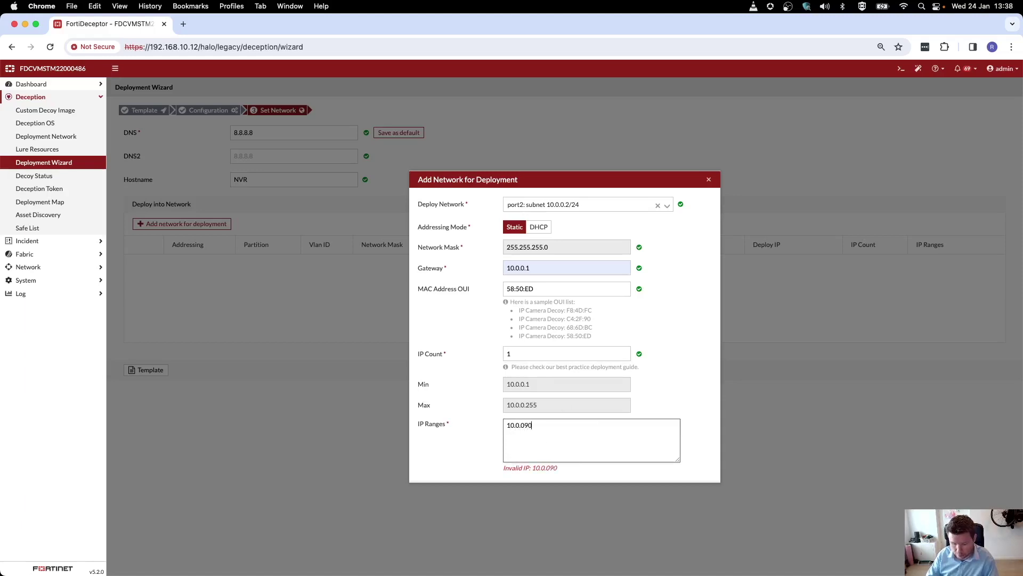
{"action": "type", "text": "0.0.0.90"}
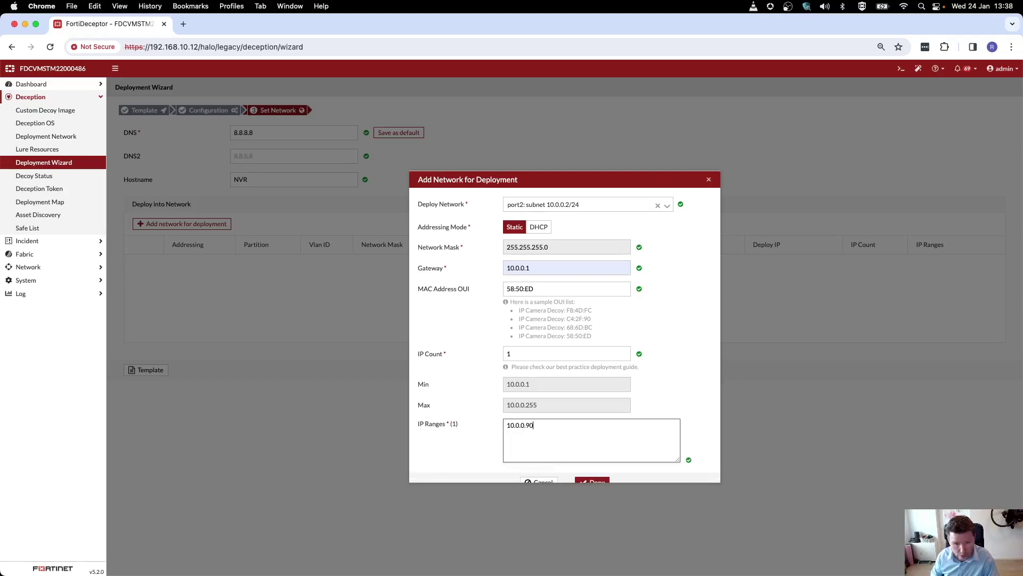
{"action": "scroll", "coordinate": [584, 376], "scroll_direction": "down", "scroll_amount": 1}
{"action": "left_click", "coordinate": [601, 473]}
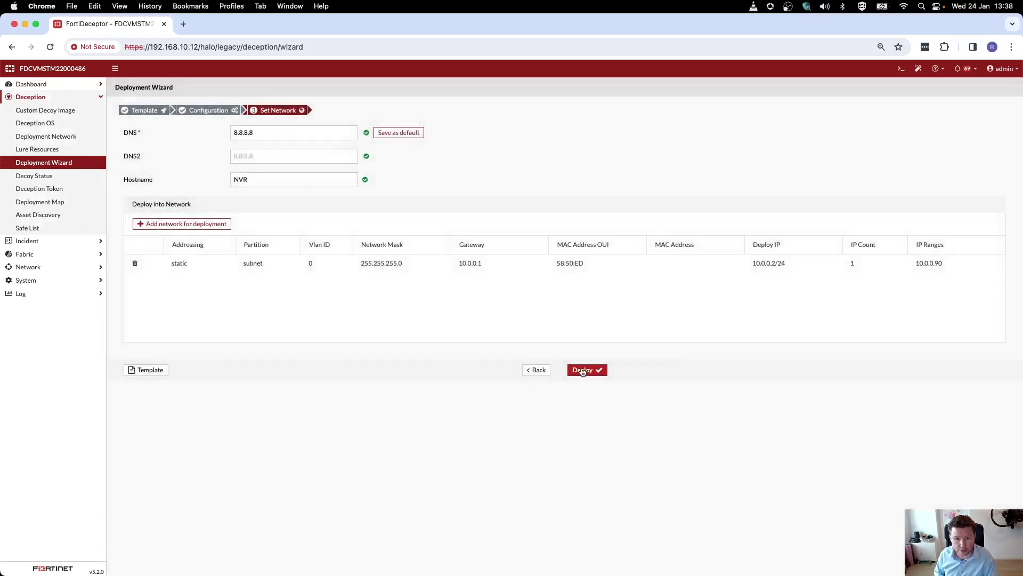
- Deploy the NVR decoy and check its config detail: camera login user, IP 10.0.0.90, IP count
{"action": "left_click", "coordinate": [582, 370]}
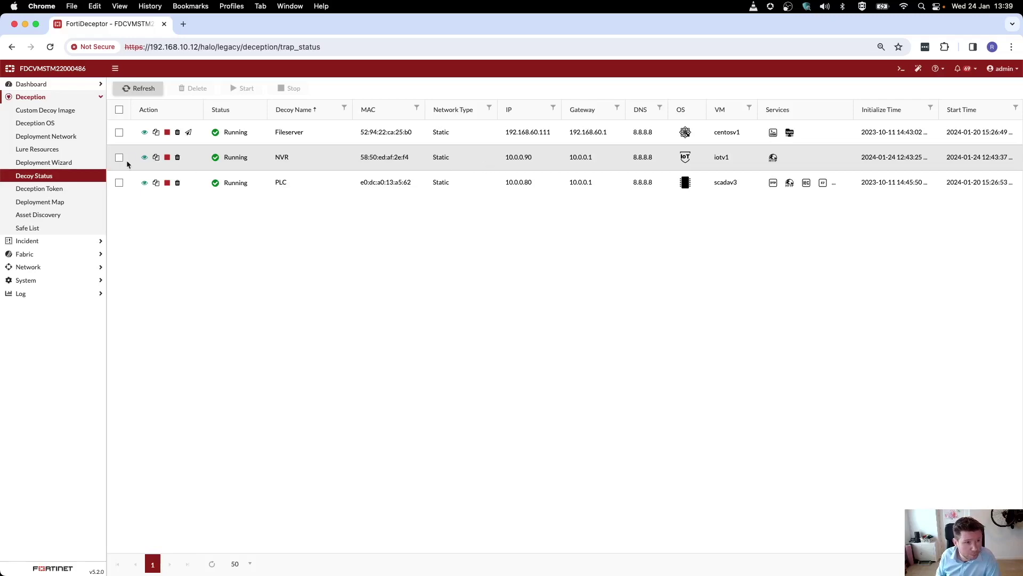
{"action": "left_click", "coordinate": [144, 156]}
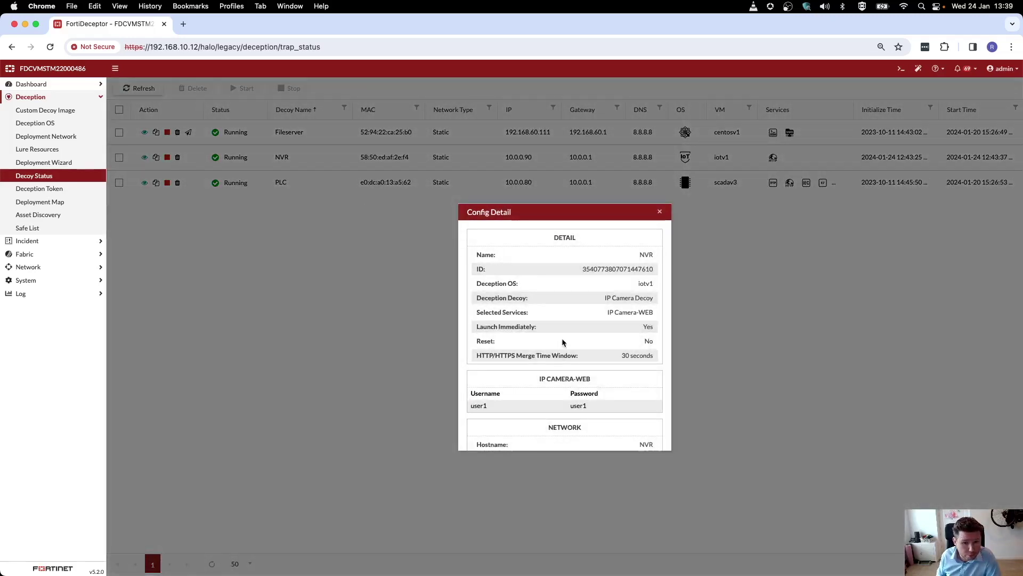
{"action": "scroll", "coordinate": [560, 322], "scroll_direction": "down", "scroll_amount": 3}
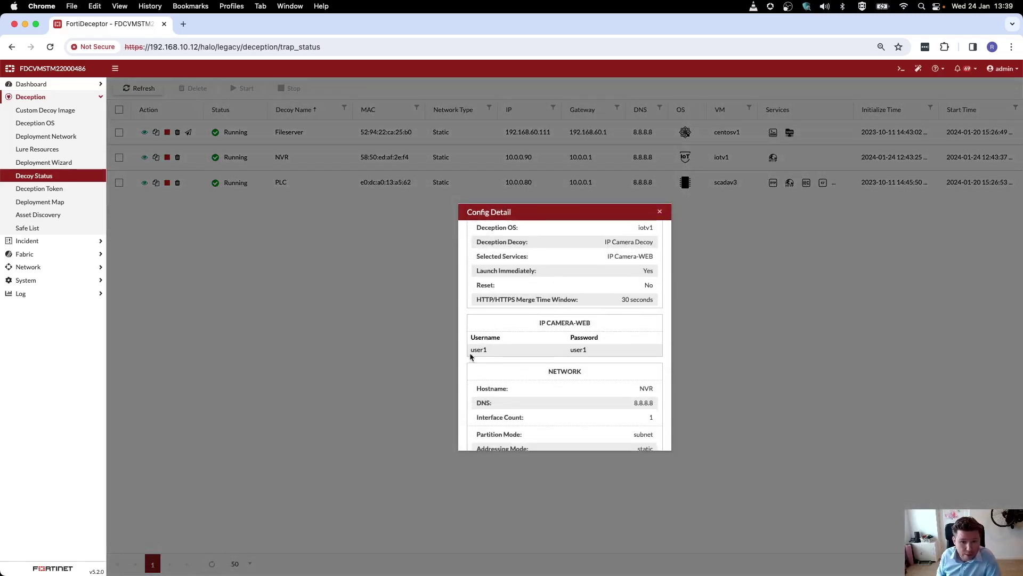
{"action": "left_click_drag", "start_coordinate": [470, 350], "coordinate": [592, 350]}
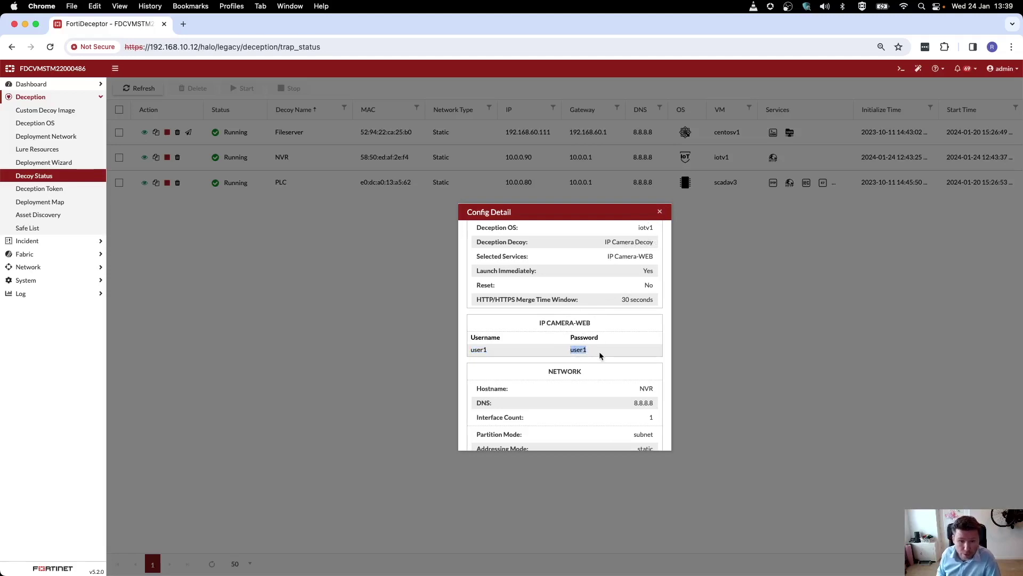
{"action": "scroll", "coordinate": [601, 352], "scroll_direction": "down", "scroll_amount": 5}
{"action": "left_click_drag", "start_coordinate": [629, 347], "coordinate": [653, 375]}
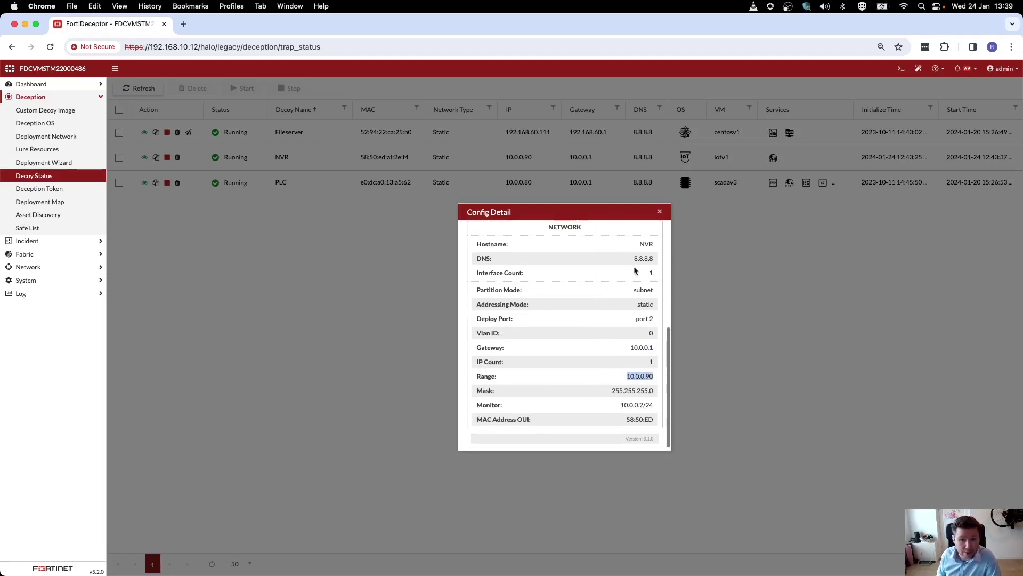
{"action": "scroll", "coordinate": [642, 362], "scroll_direction": "up", "scroll_amount": 1}
{"action": "left_click_drag", "start_coordinate": [647, 361], "coordinate": [656, 359]}
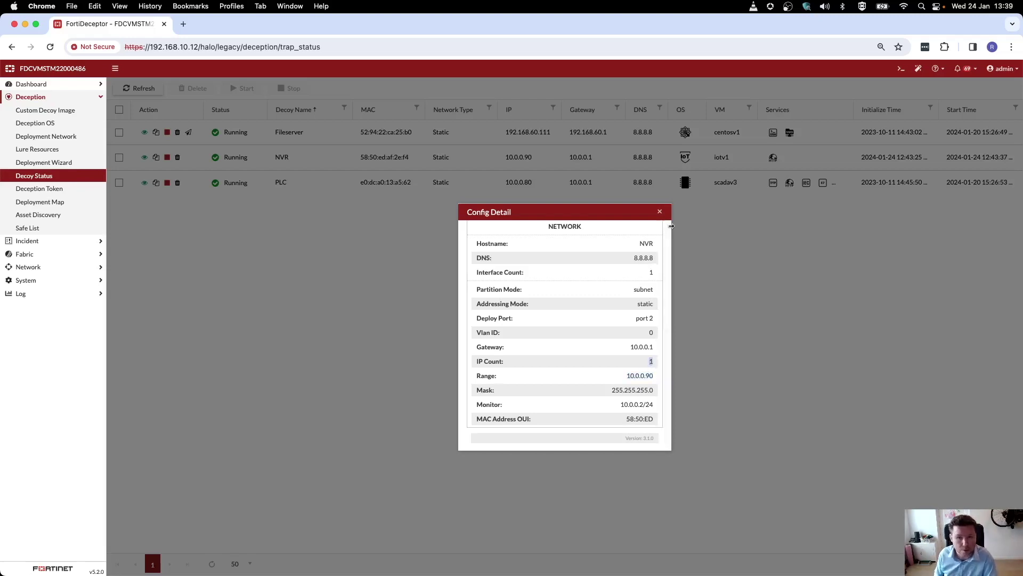
{"action": "left_click", "coordinate": [660, 211]}
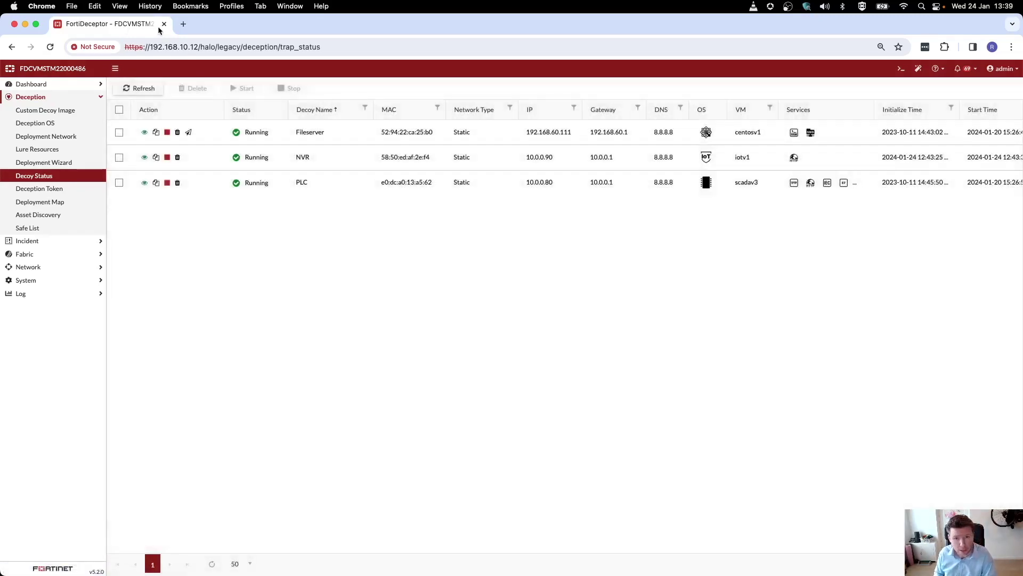
- Load the decoy camera page at 10.0.0.90 and log in with the decoy credentials, without saving the password
{"action": "left_click", "coordinate": [183, 24]}
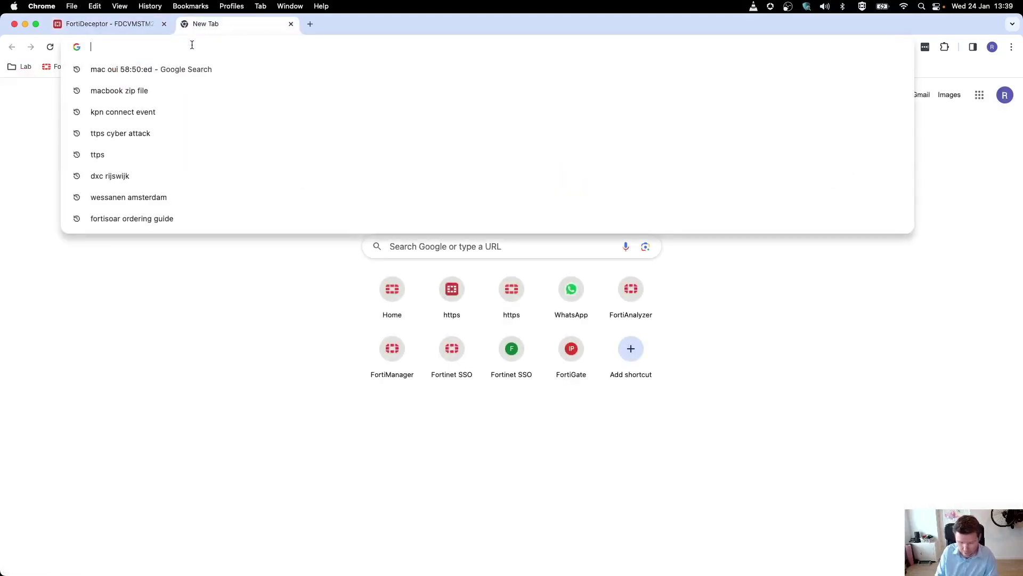
{"action": "type", "text": "10.0.0"}
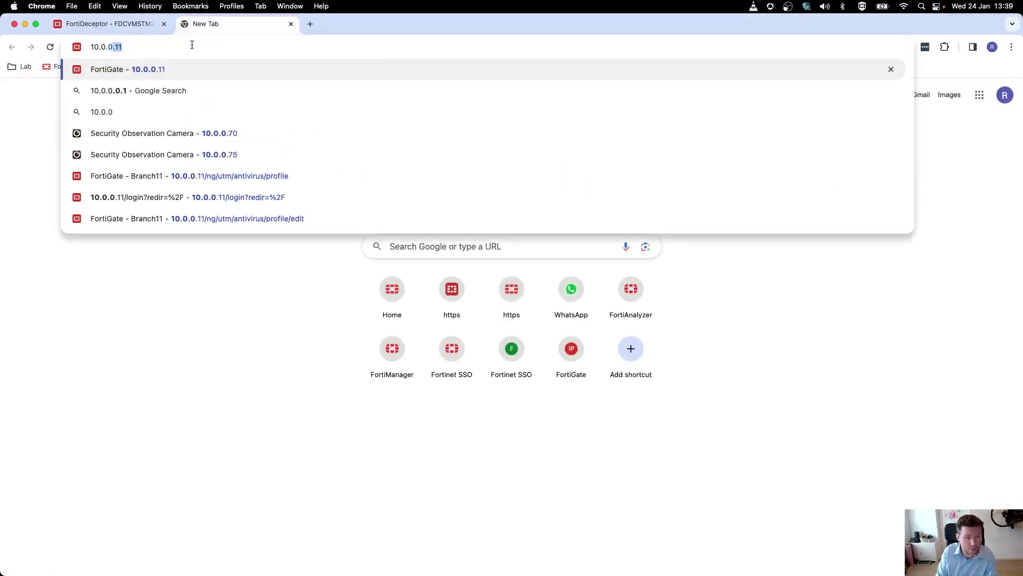
{"action": "type", "text": ".90"}
{"action": "key", "text": "Return"}
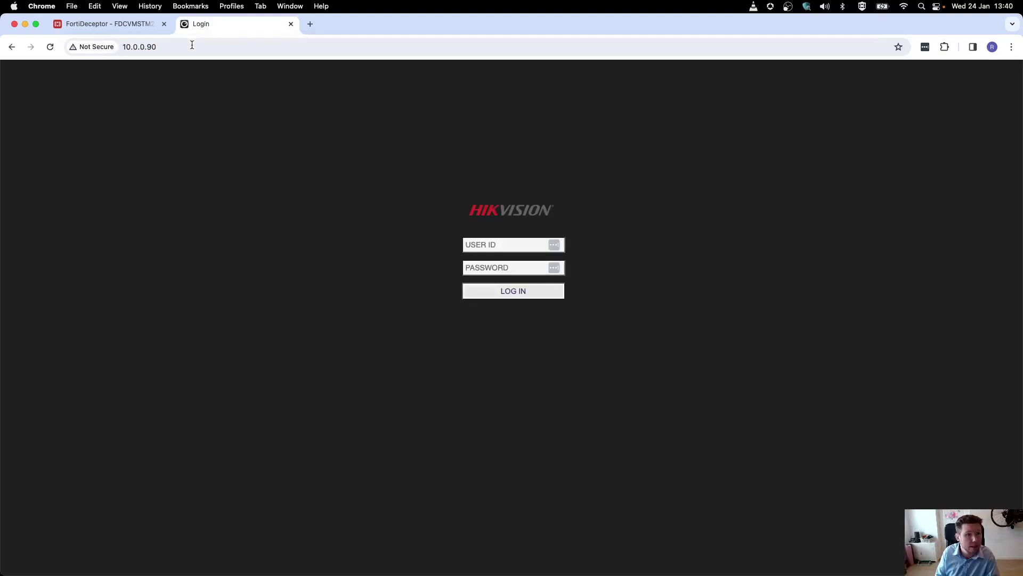
{"action": "left_click", "coordinate": [493, 244]}
{"action": "type", "text": "user1"}
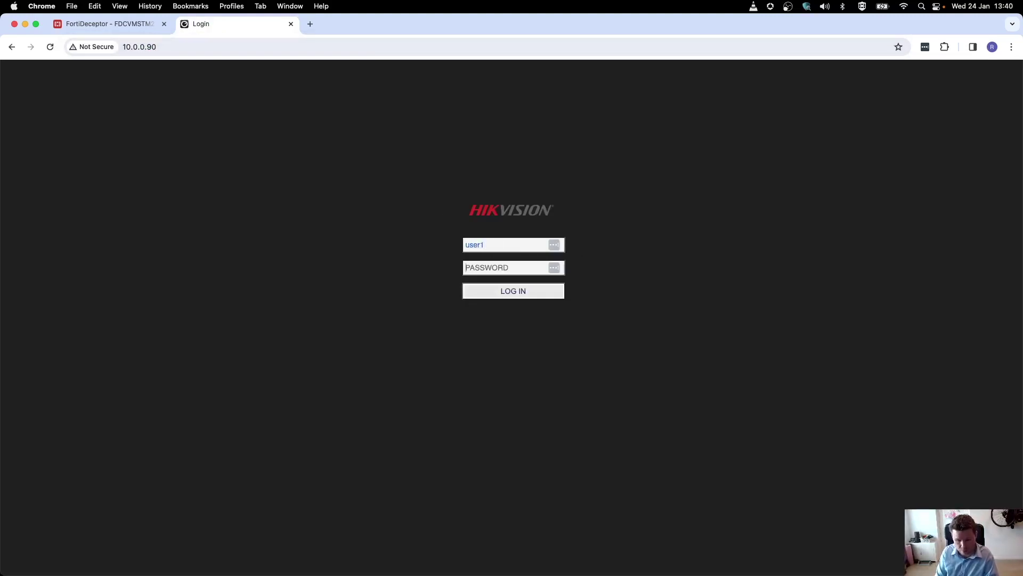
{"action": "type", "text": "••"}
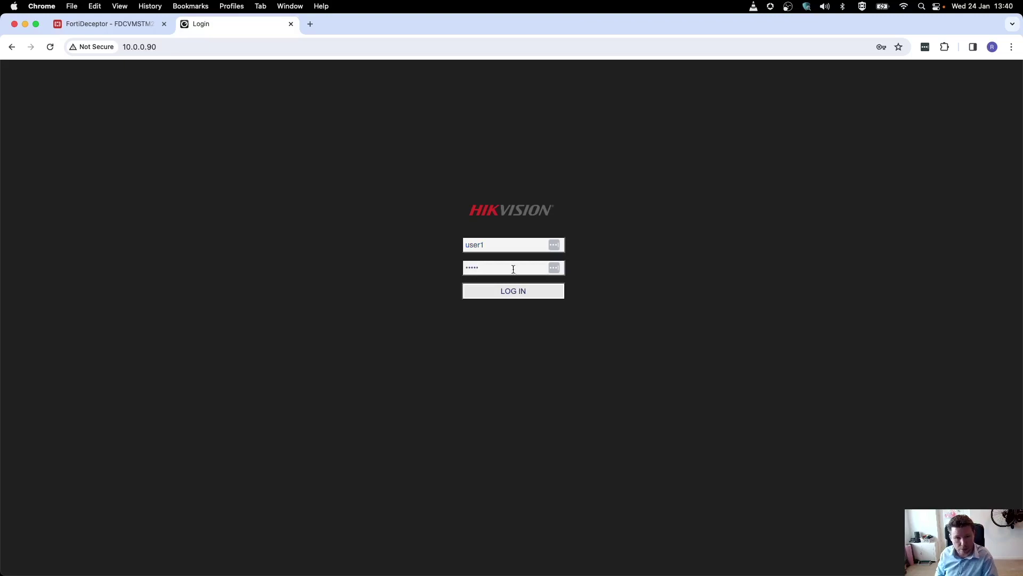
{"action": "left_click", "coordinate": [512, 291]}
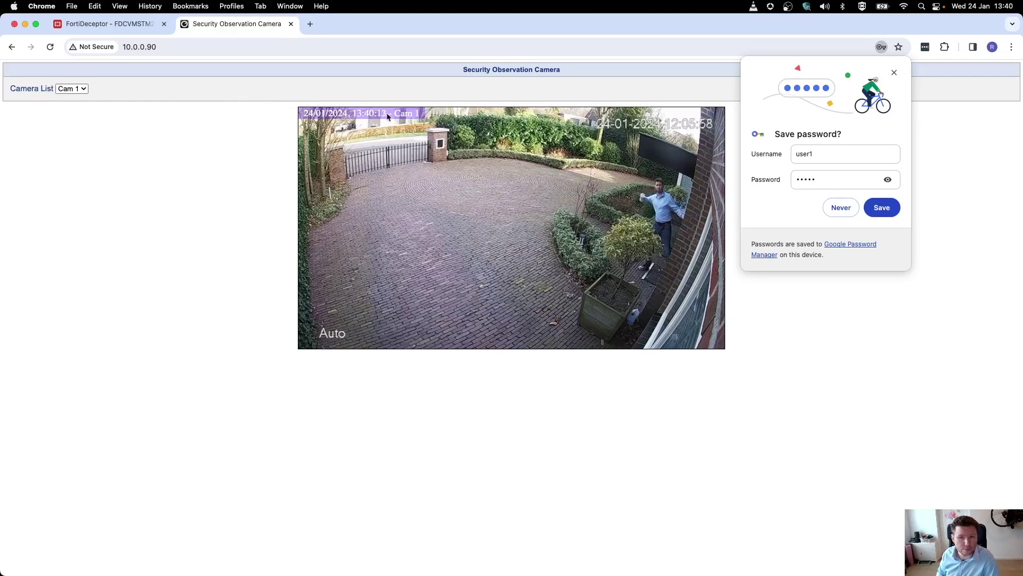
{"action": "left_click", "coordinate": [840, 207]}
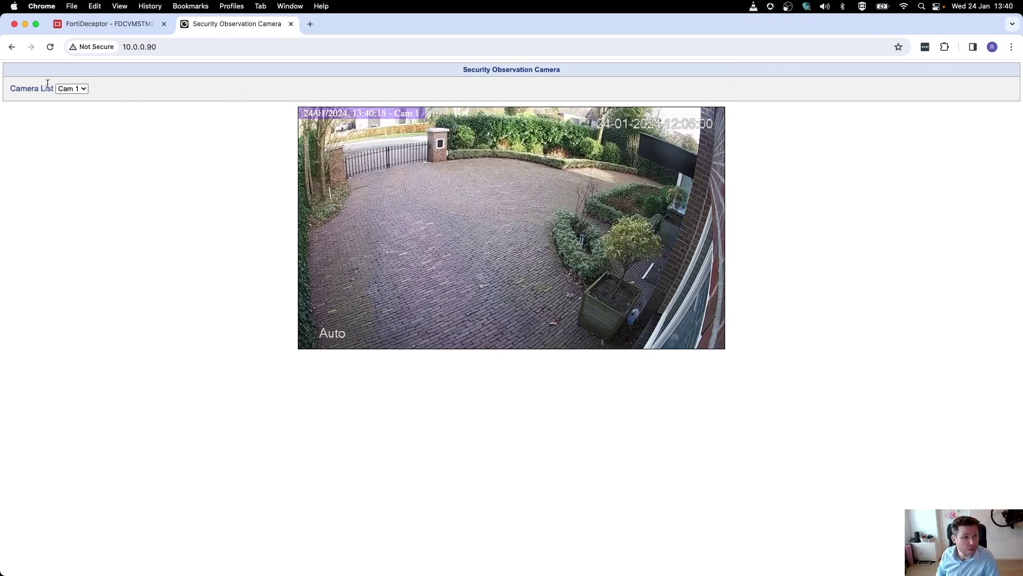
- Switch the camera feed to Cam 3, then close the camera page
{"action": "left_click", "coordinate": [68, 89]}
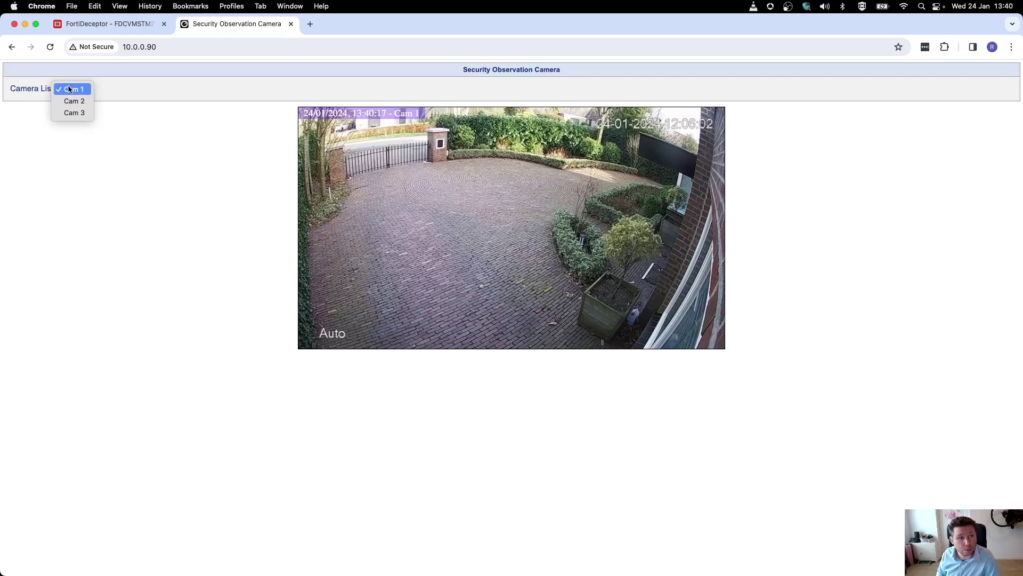
{"action": "left_click", "coordinate": [73, 113]}
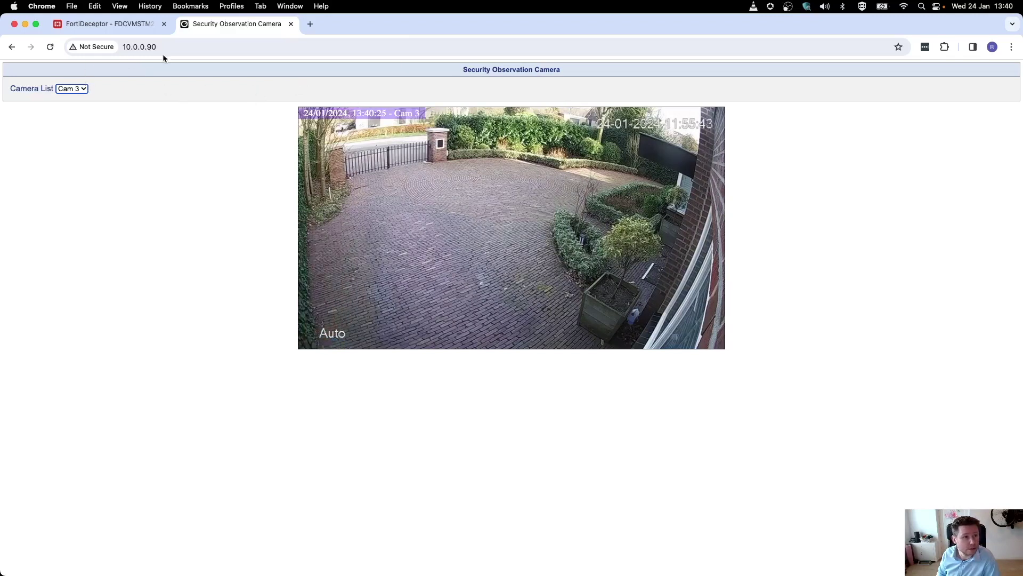
{"action": "left_click", "coordinate": [291, 24]}
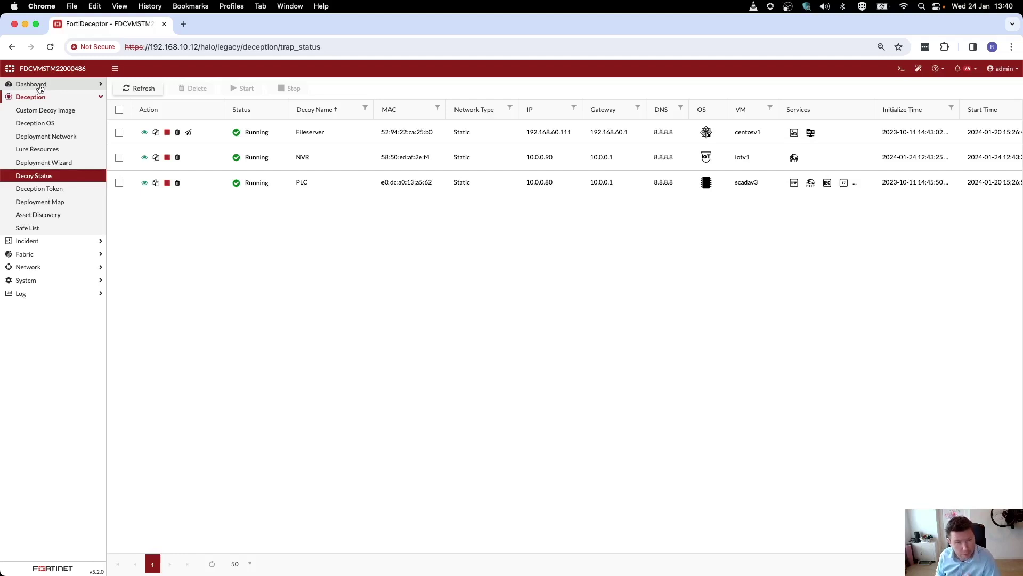
- Review the newest incident's timeline of 10.0.0.90 login and video requests, then show Dashboard Status
{"action": "left_click", "coordinate": [52, 240]}
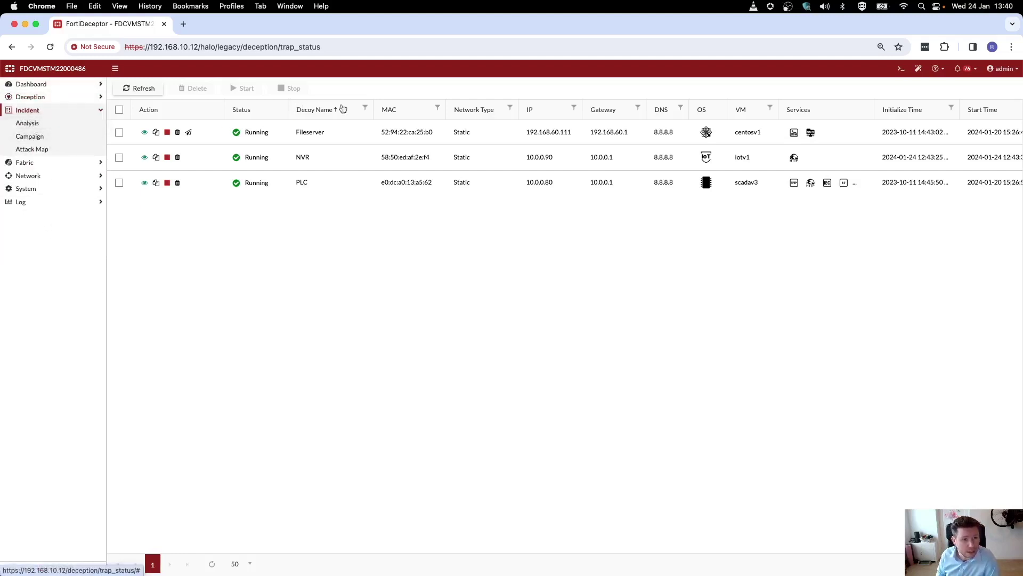
{"action": "left_click", "coordinate": [52, 123]}
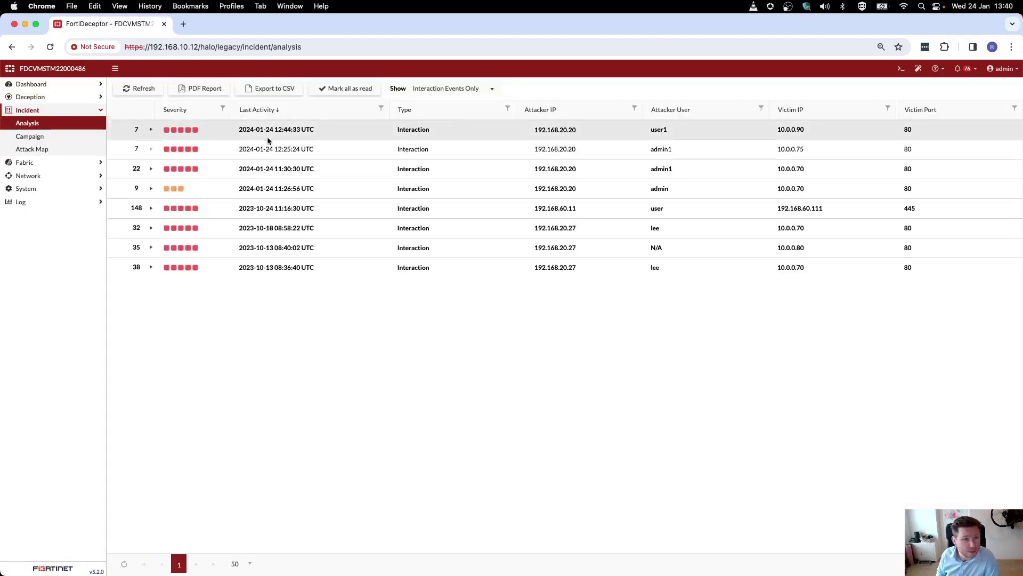
{"action": "left_click", "coordinate": [151, 129]}
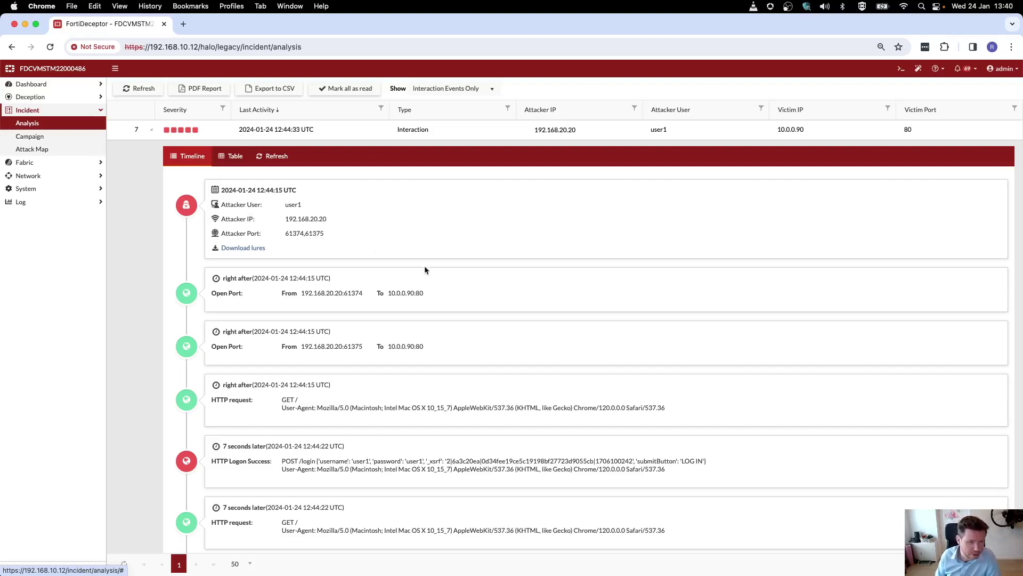
{"action": "scroll", "coordinate": [420, 269], "scroll_direction": "down", "scroll_amount": 5}
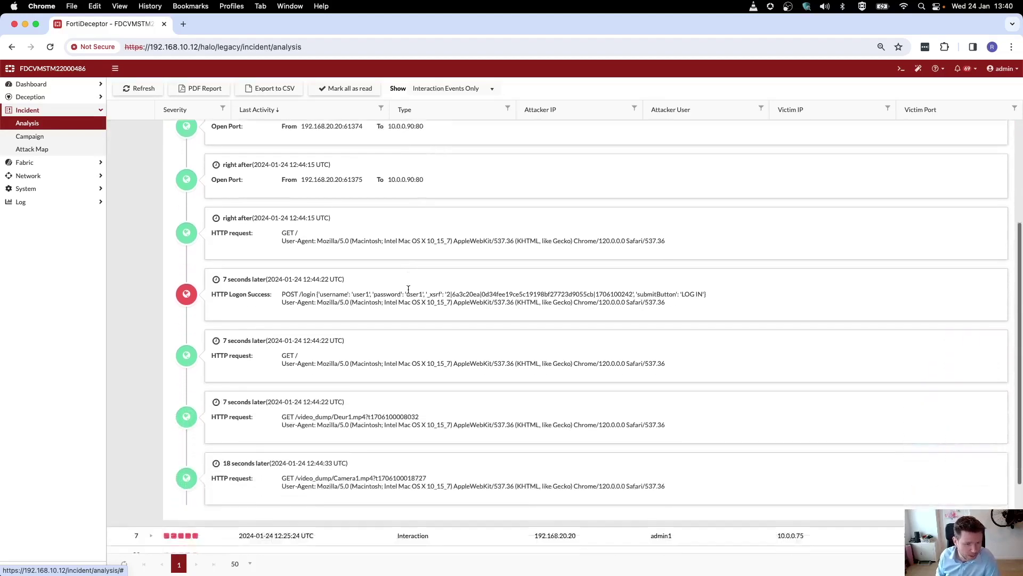
{"action": "scroll", "coordinate": [408, 289], "scroll_direction": "down", "scroll_amount": 3}
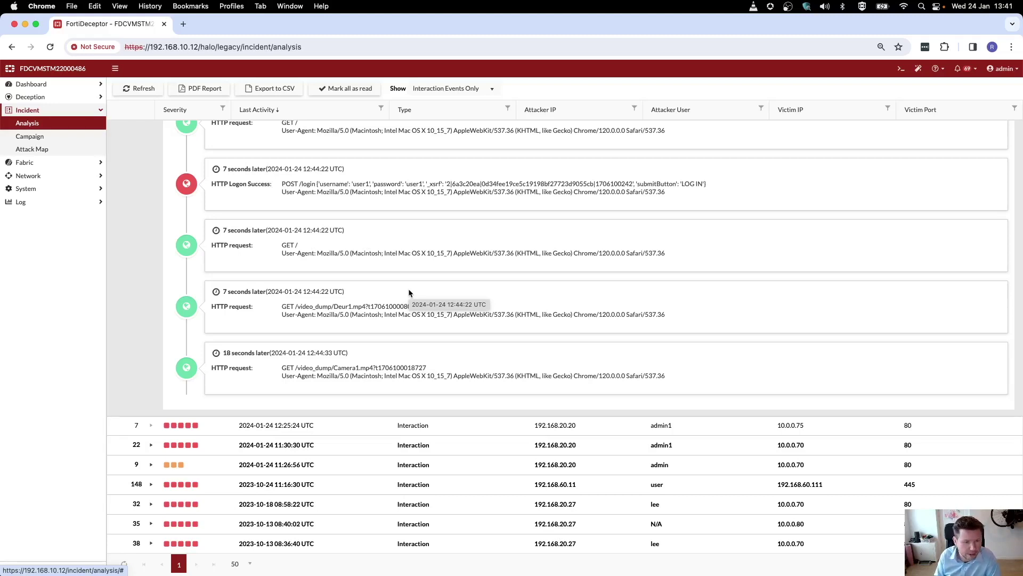
{"action": "left_click", "coordinate": [48, 85]}
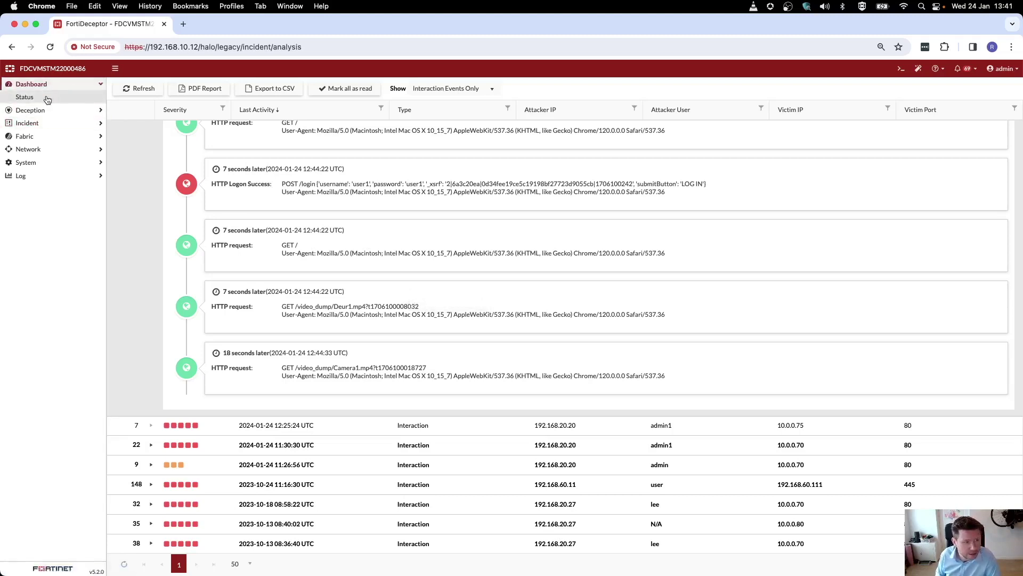
{"action": "left_click", "coordinate": [47, 98]}
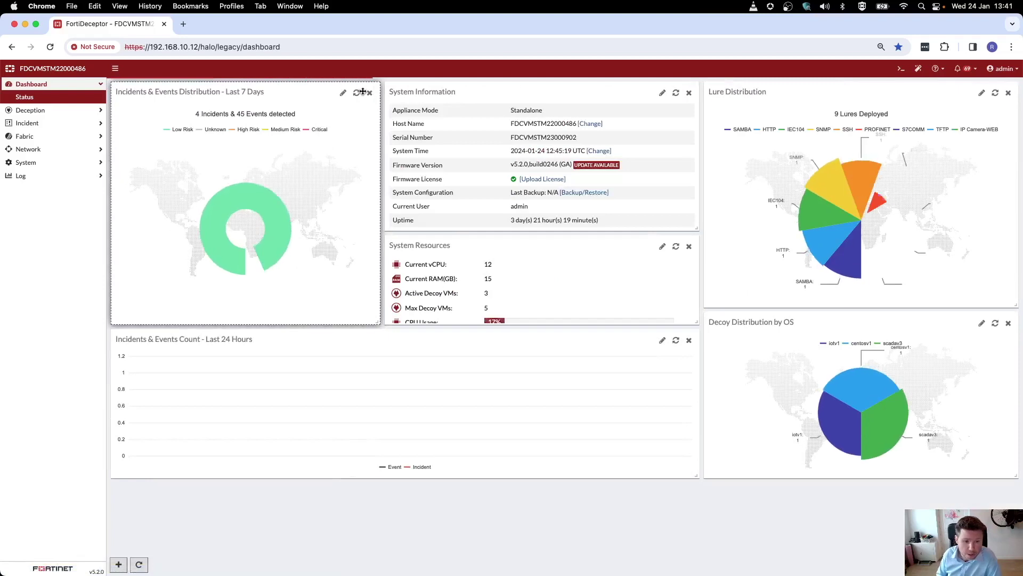